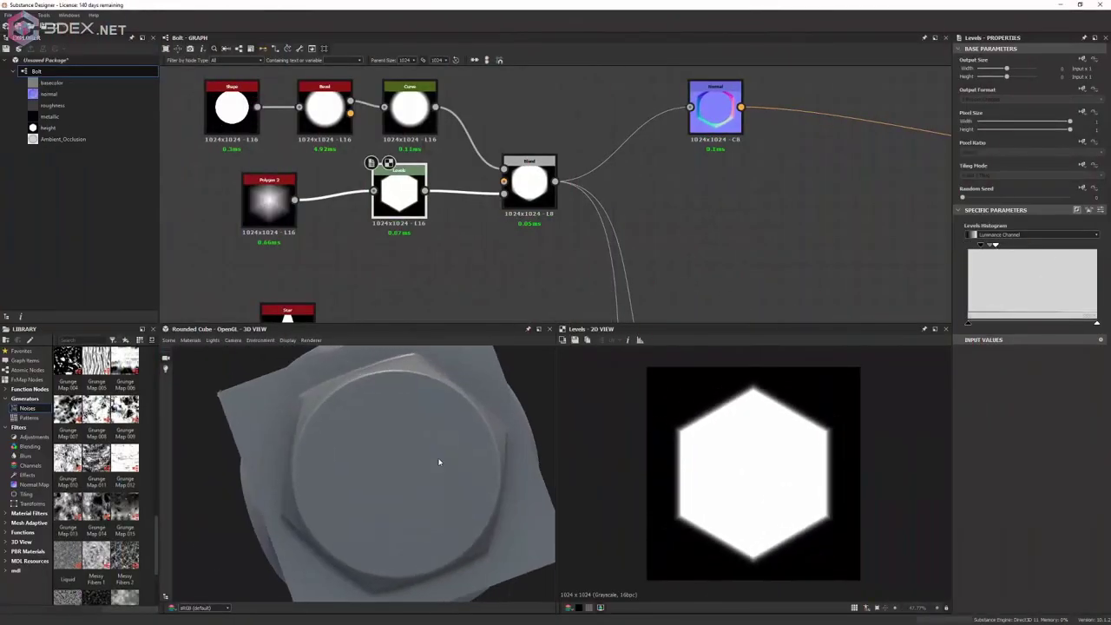
Orbit the bolt preview to a frontal angle, zoom the graph, and bring up node search.
drag(439, 462, 477, 445)
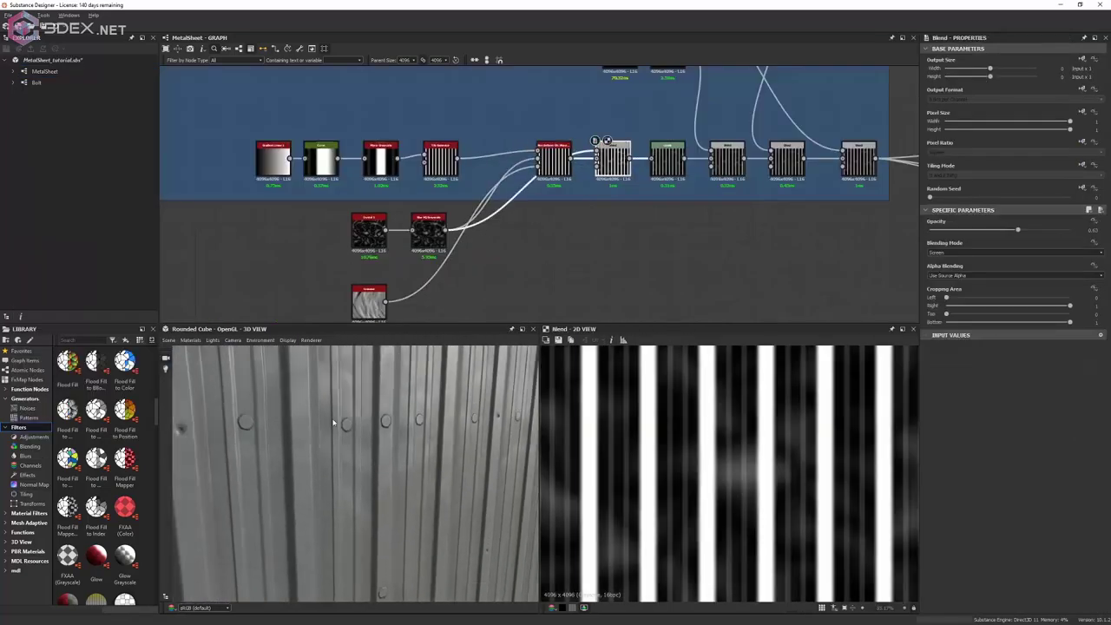
scroll(258, 441, down, 5)
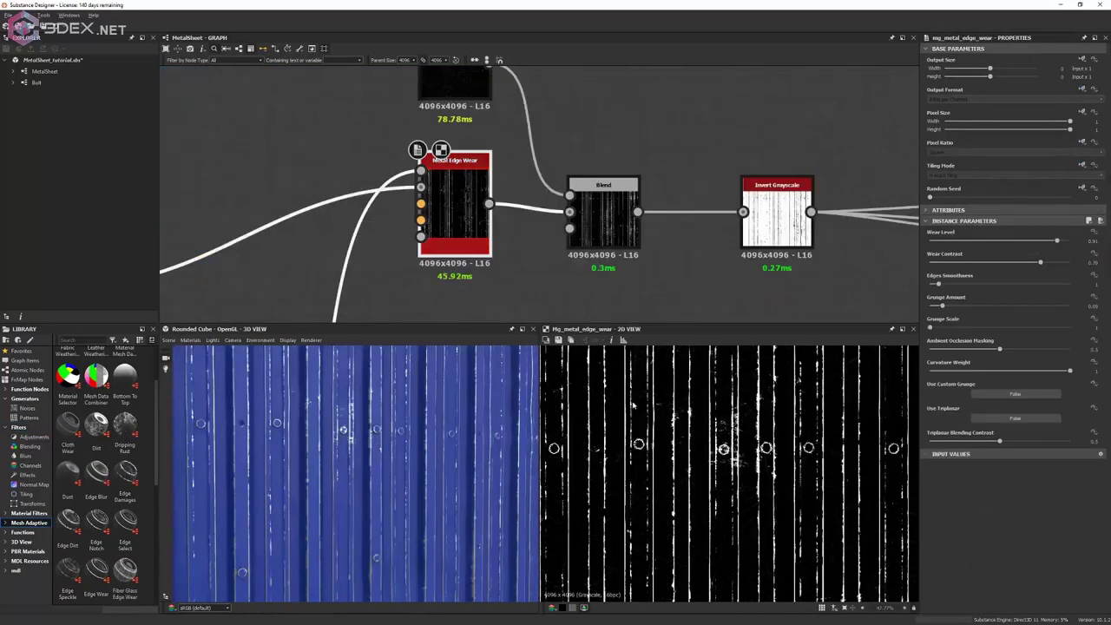
key(space)
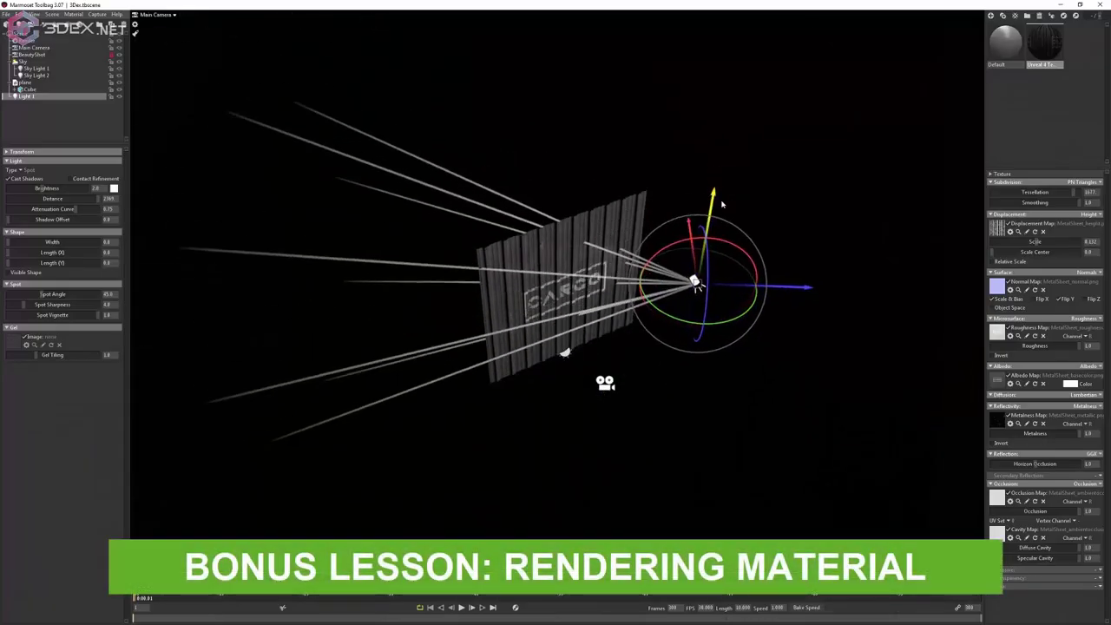
Orbit the Marmoset view around the CARGO panel and its spot light.
drag(698, 285, 726, 255)
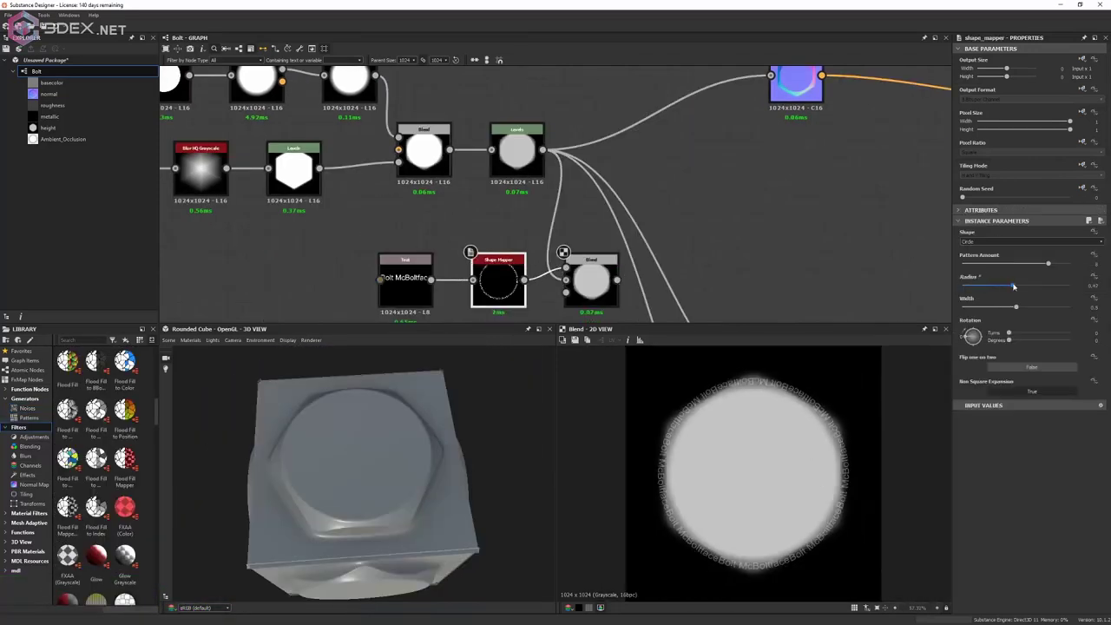
Zoom the graph view to inspect the Bolt McBoltface text and Shape Mapper setup.
scroll(876, 494, down, 2)
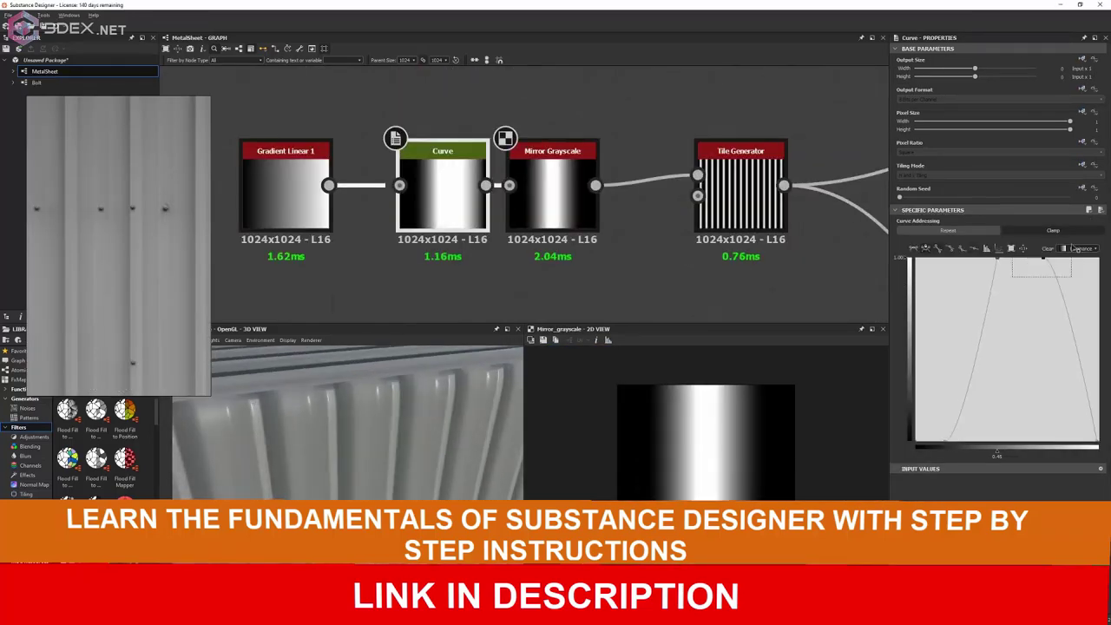
Reshape the corrugation Curve by narrowing the main peak and adjusting the low points and secondary peak.
drag(1042, 261, 1001, 298)
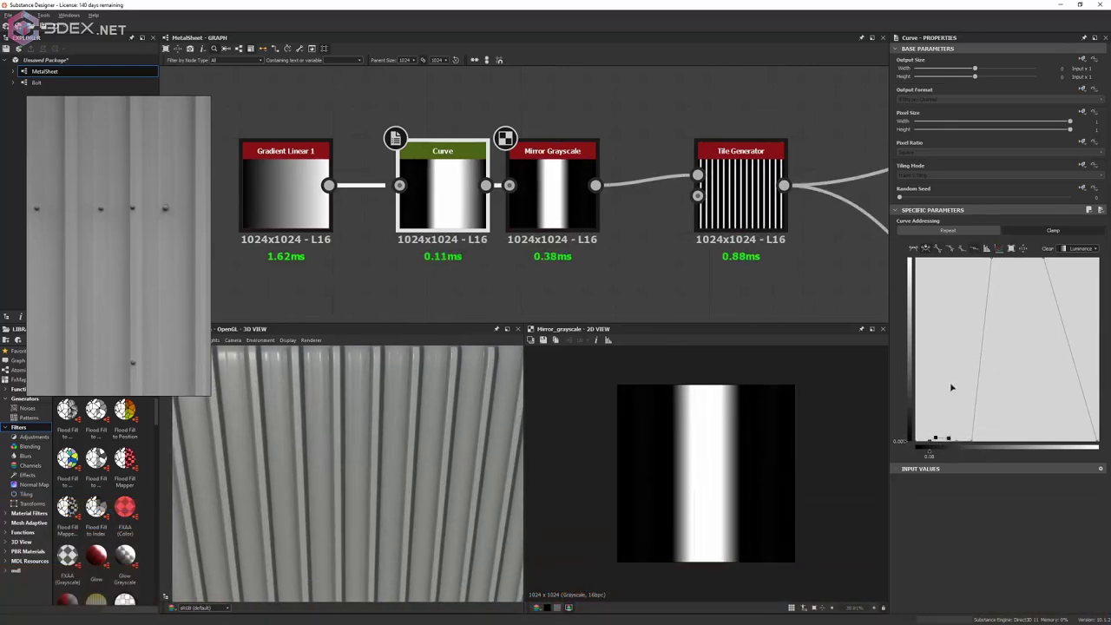
drag(483, 418, 486, 452)
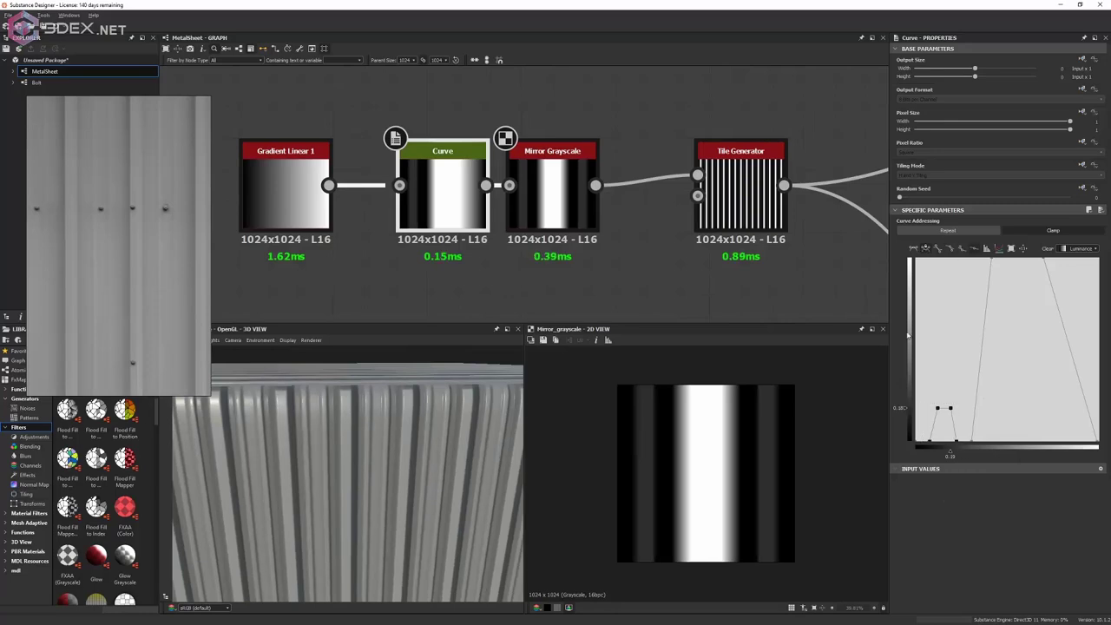
mouse_move(936, 401)
mouse_down()
mouse_move(959, 441)
mouse_move(993, 293)
mouse_up()
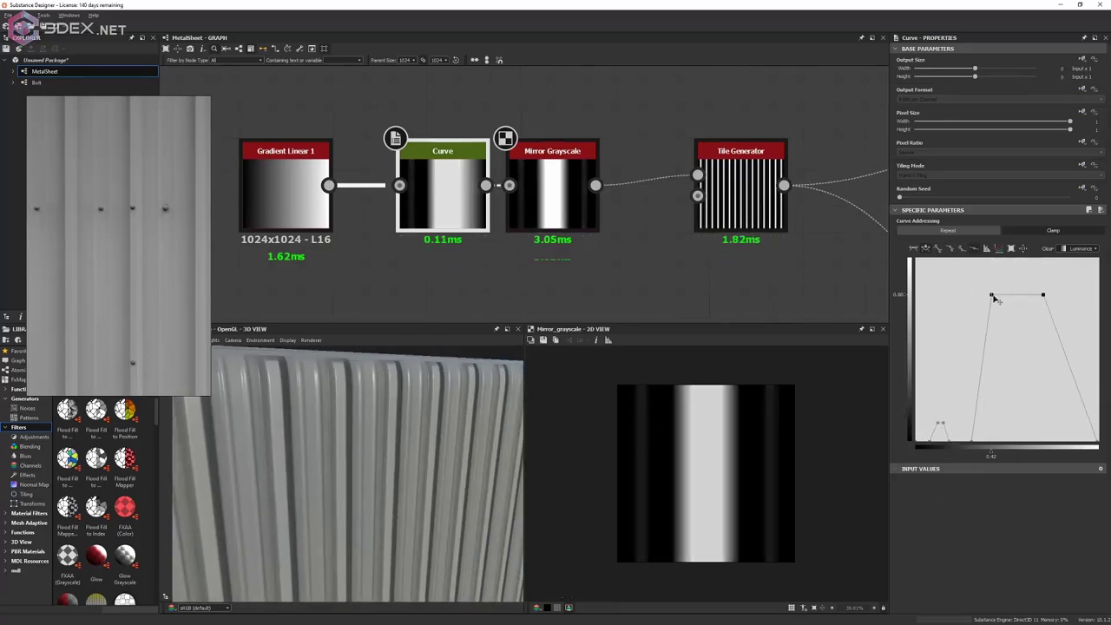
key(ctrl+z)
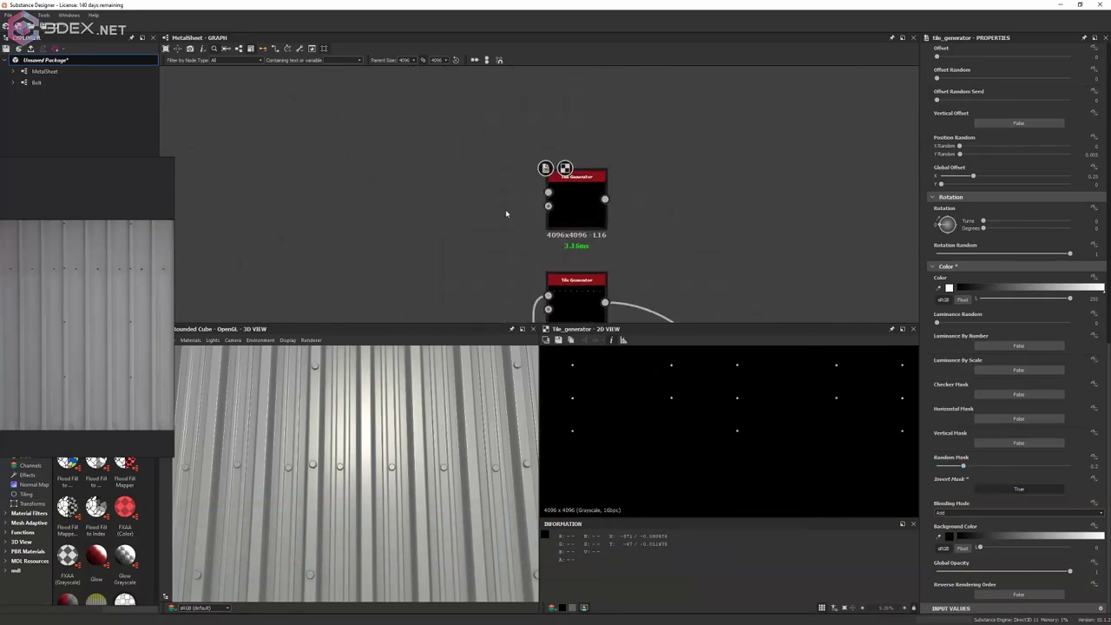
Feed a new Shape into the Tile Generator and subtract the hole pattern at low opacity.
key(space)
click(530, 261)
drag(509, 193, 548, 192)
scroll(621, 284, down, 2)
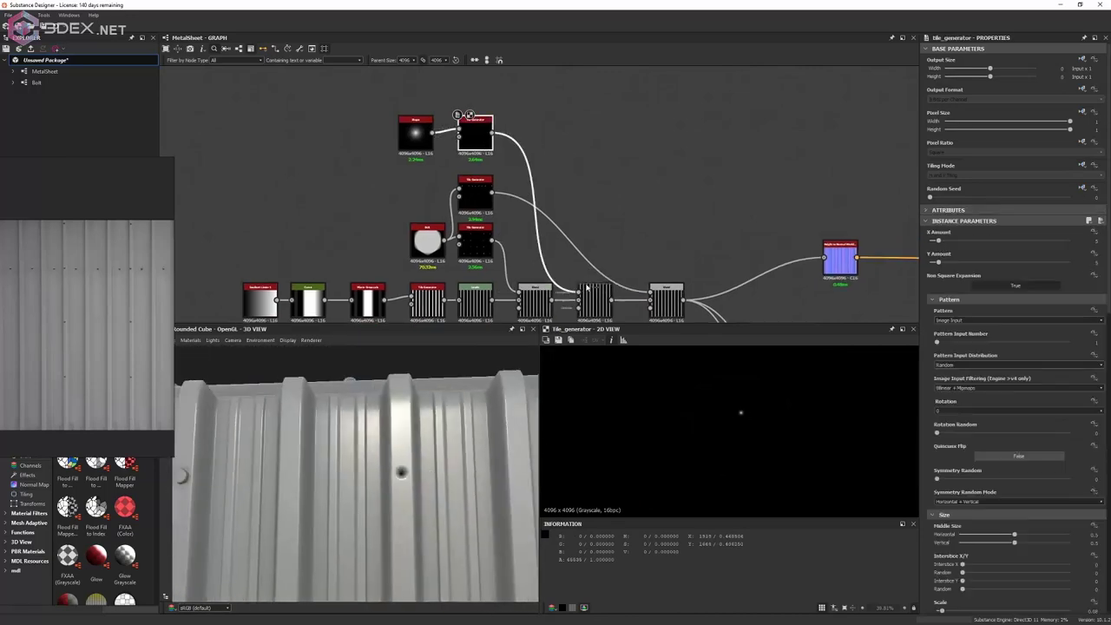
drag(1010, 230, 958, 230)
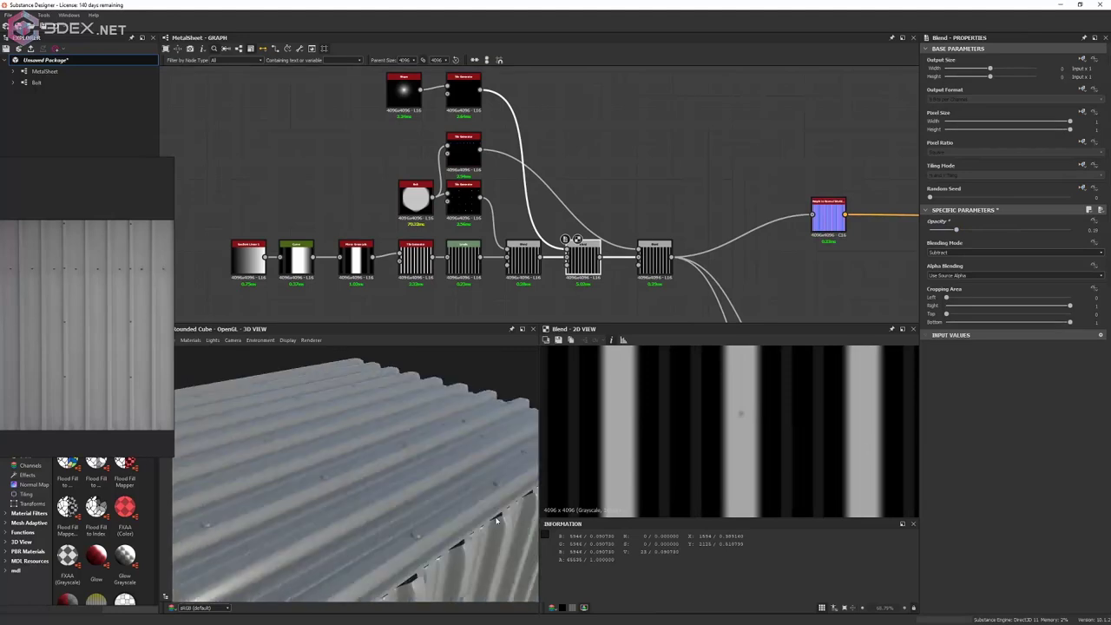
middle_drag(484, 186, 504, 262)
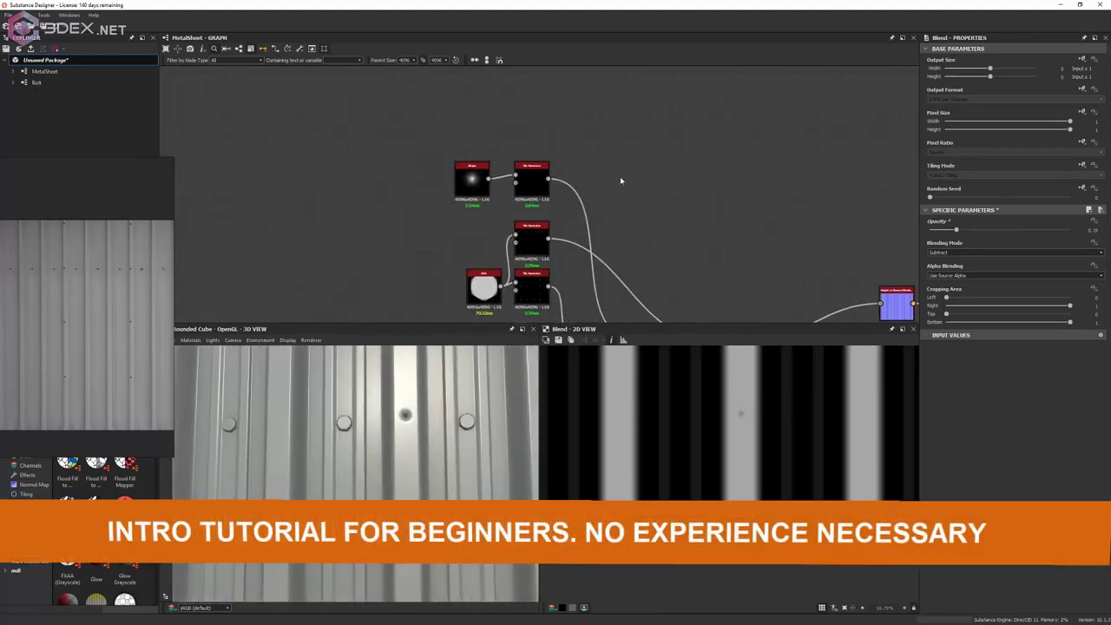
Add a Slope Blur Grayscale node to the height chain.
key(space)
text(slope blur)
key(Return)
scroll(556, 182, up, 3)
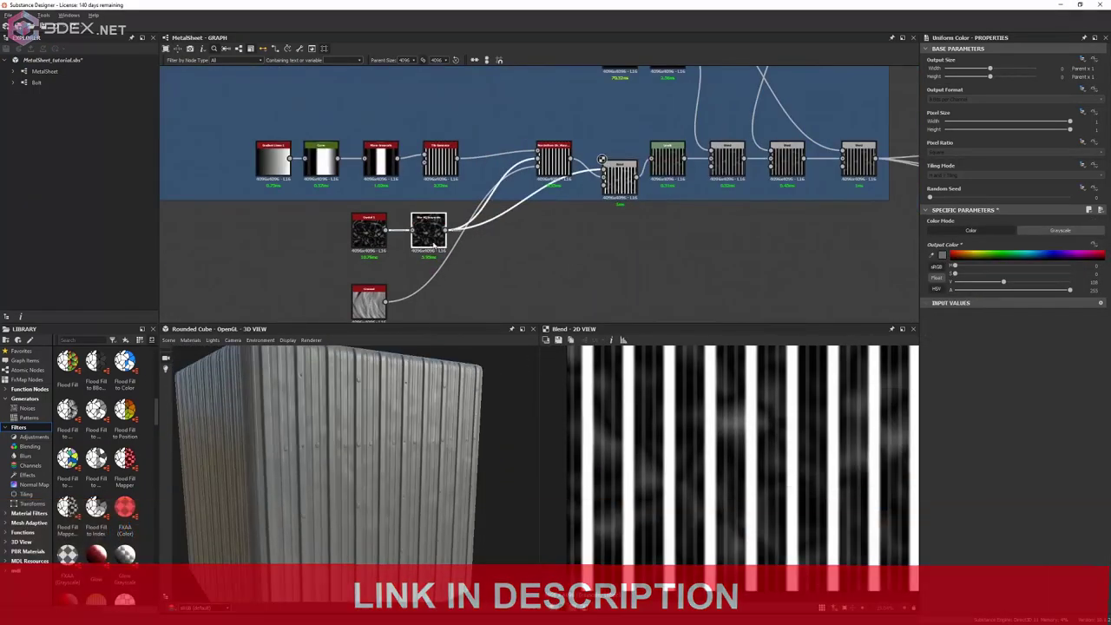
Line up the warp node in its row and preview the normal_combine output.
drag(630, 175, 624, 155)
scroll(231, 442, up, 3)
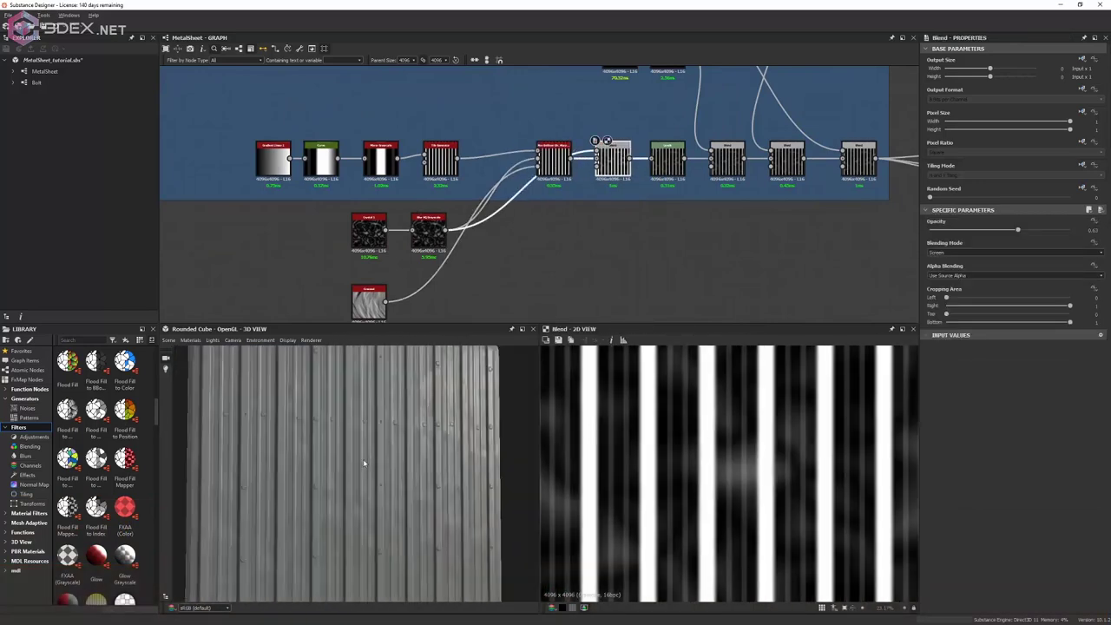
mouse_move(365, 464)
mouse_down()
mouse_move(516, 472)
mouse_move(408, 473)
mouse_up()
scroll(454, 278, down, 2)
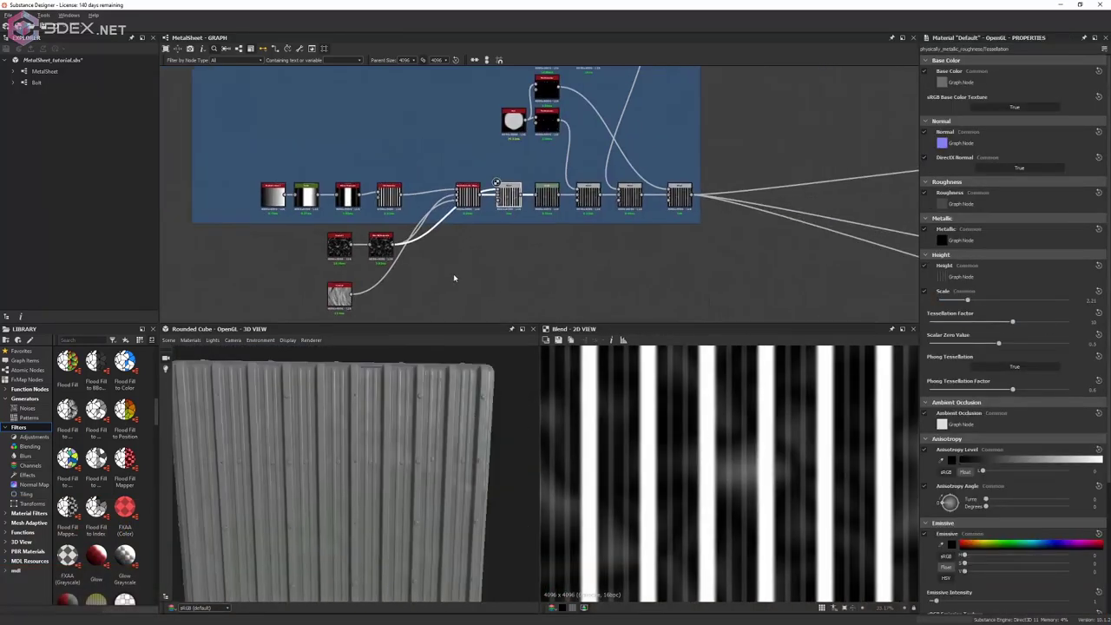
scroll(422, 276, down, 3)
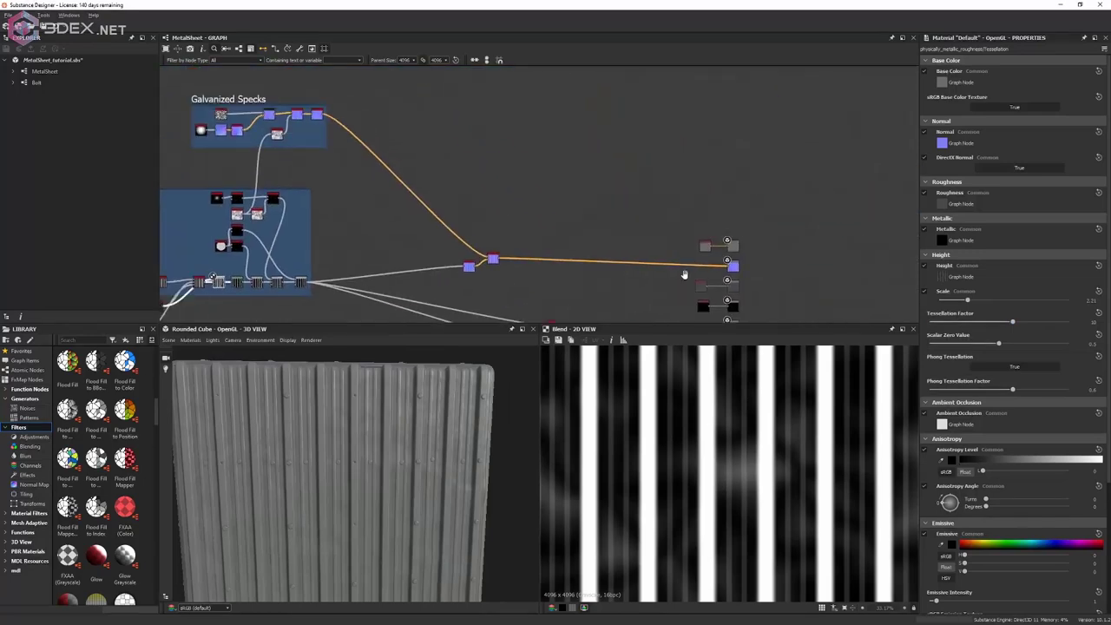
scroll(495, 223, up, 3)
double_click(496, 223)
middle_drag(501, 224, 599, 224)
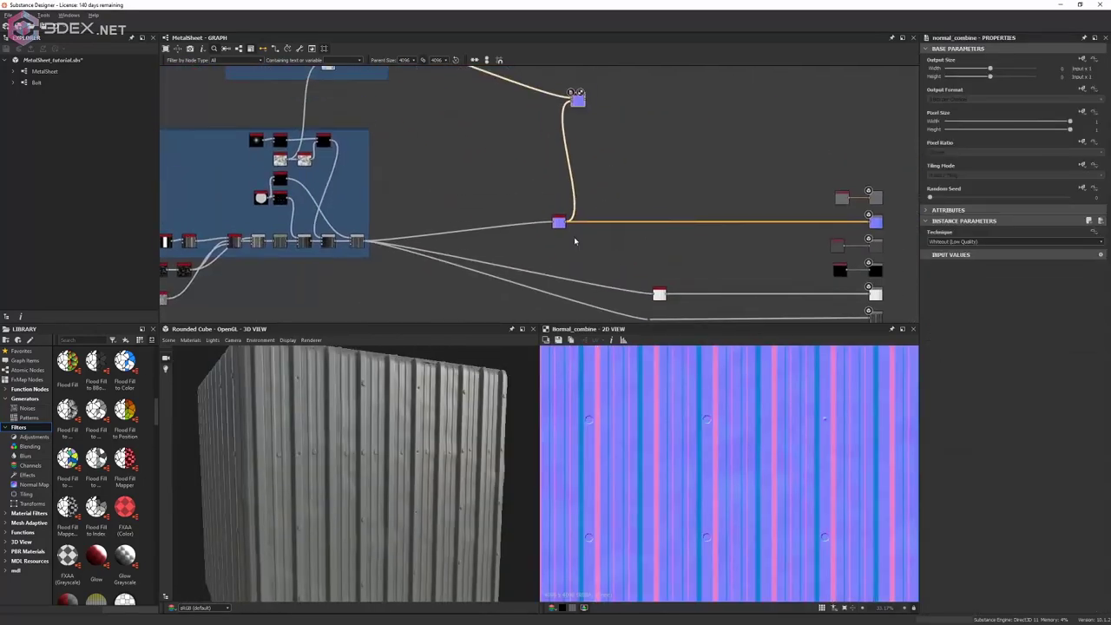
Add an orange Uniform Color node and move the view toward the output nodes.
key(space)
click(625, 217)
click(938, 256)
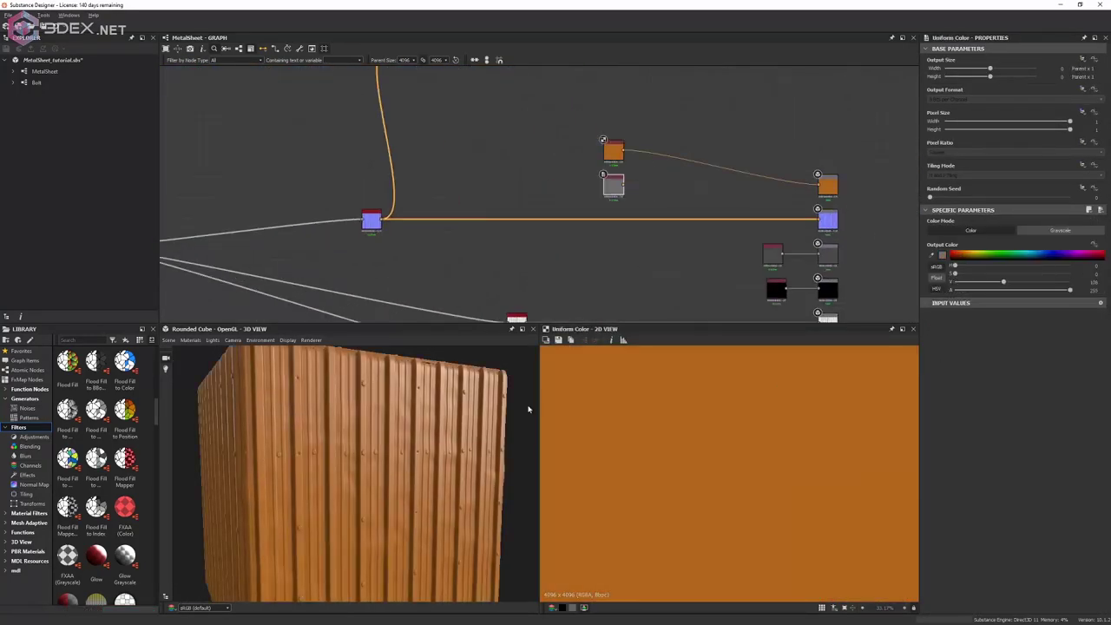
scroll(385, 409, up, 3)
scroll(379, 422, up, 3)
middle_drag(519, 211, 611, 211)
scroll(610, 211, down, 3)
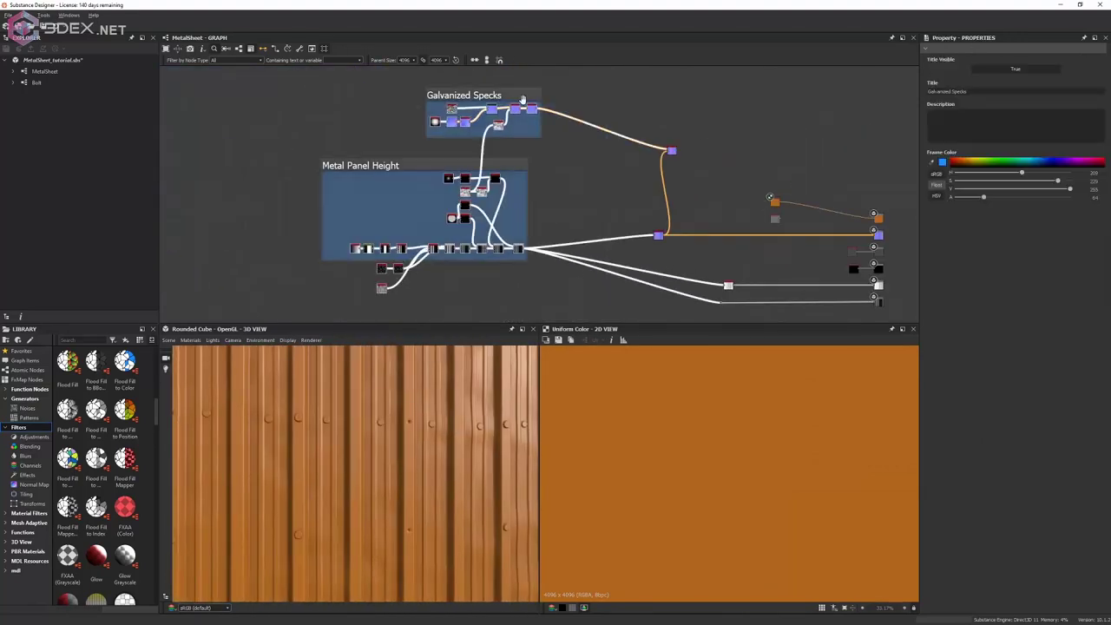
scroll(473, 223, up, 1)
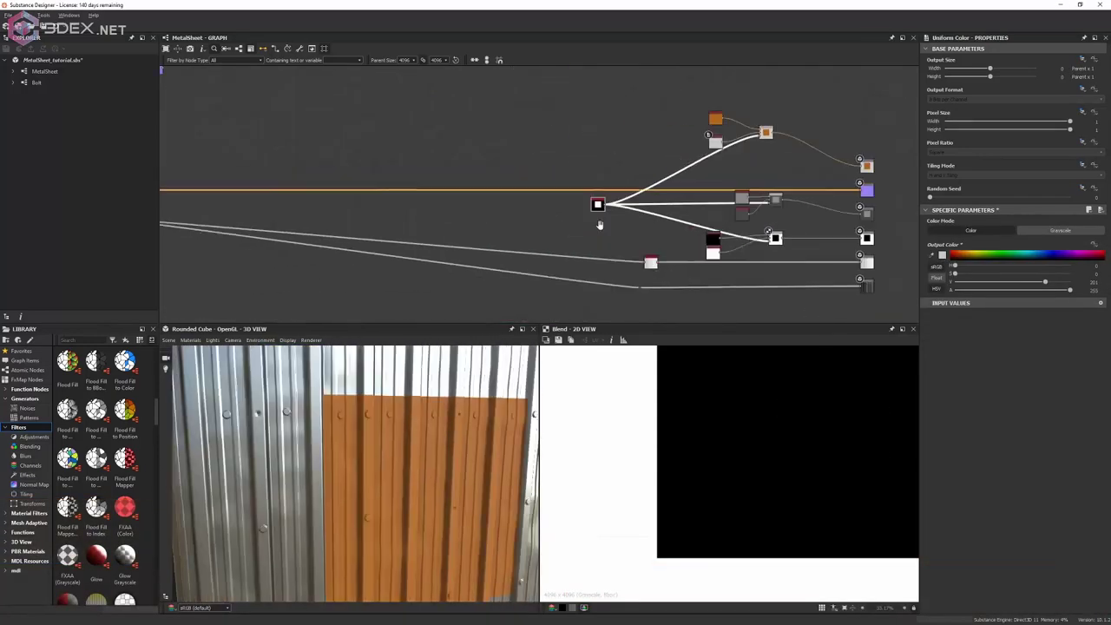
Pan and zoom the graph to open space for the Metal Edge Wear node.
middle_drag(378, 230, 445, 241)
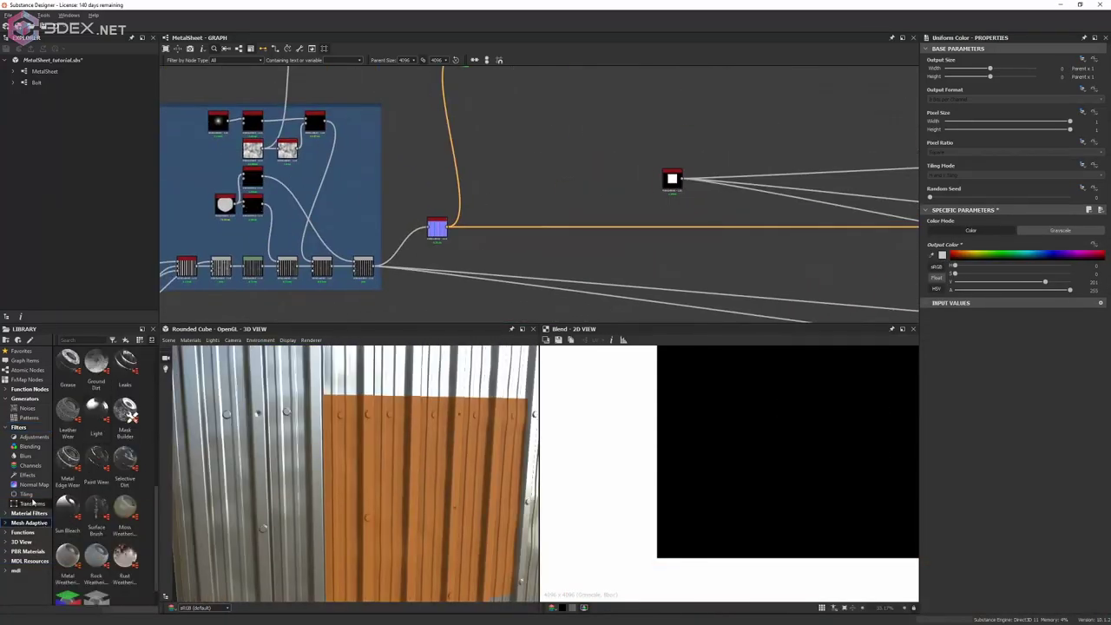
scroll(87, 461, up, 5)
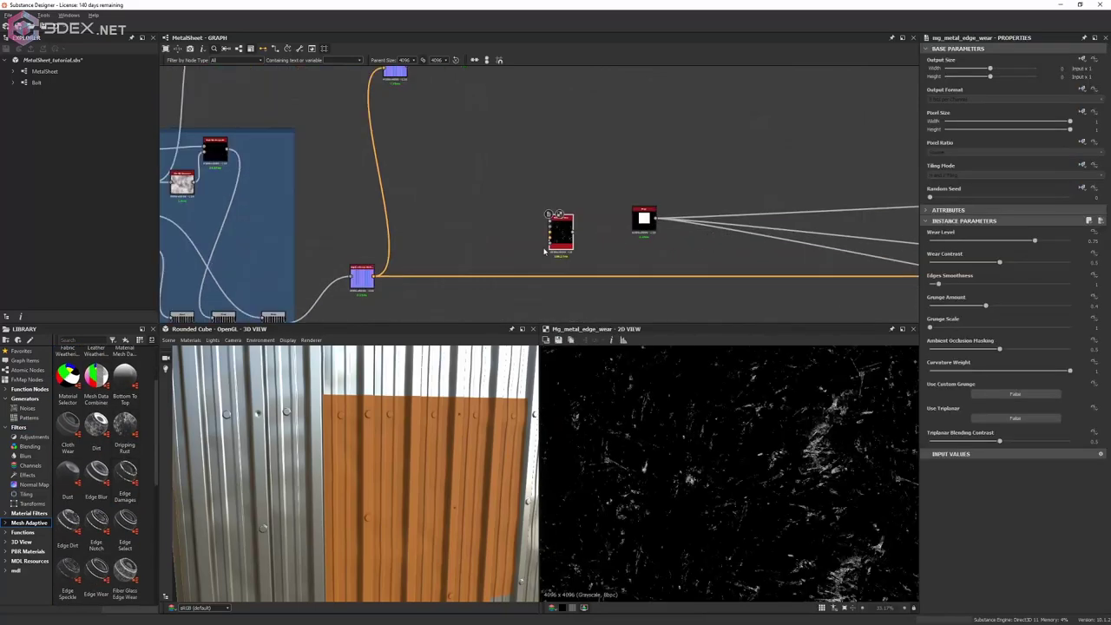
scroll(550, 278, down, 5)
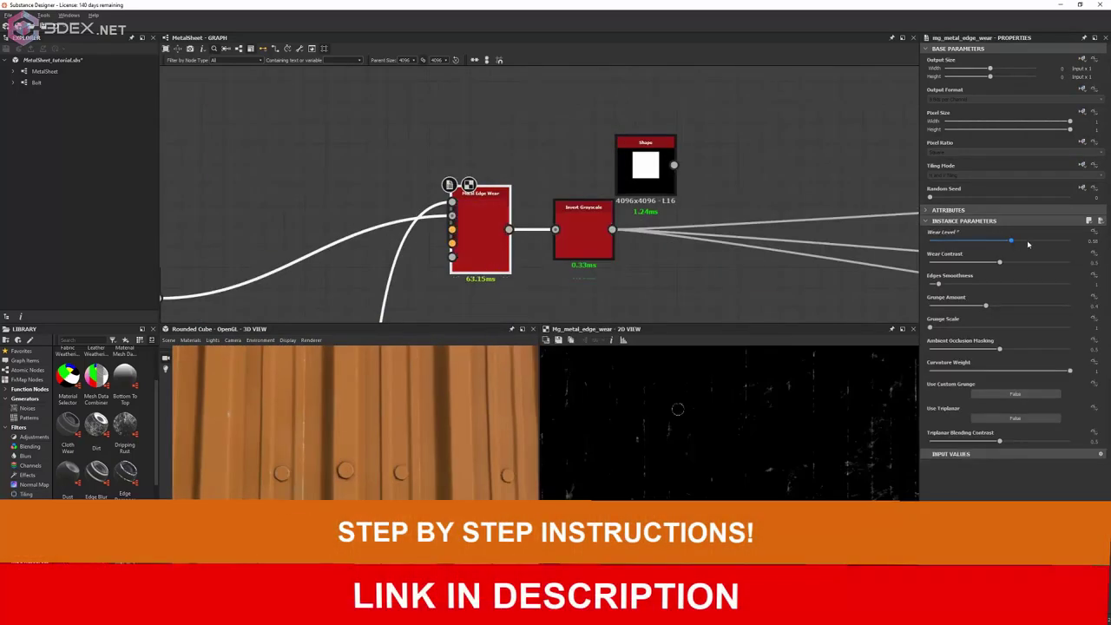
Raise Wear Level, lower Grunge Amount, and blend in straighter, randomly directed, less distorted scratches.
drag(1038, 241, 1056, 241)
drag(986, 306, 942, 306)
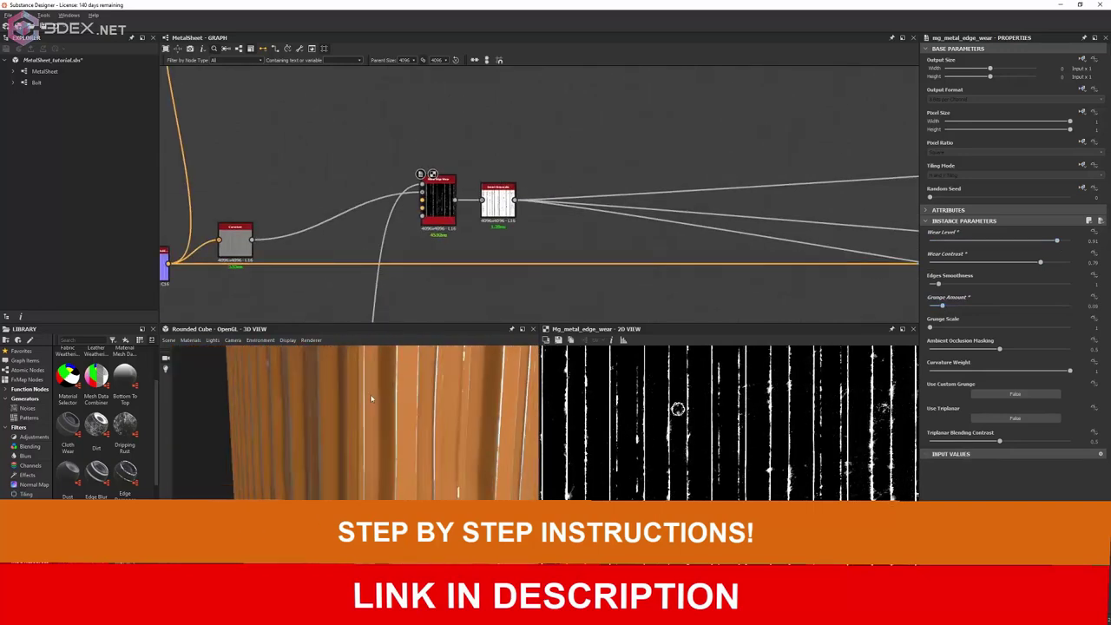
click(467, 225)
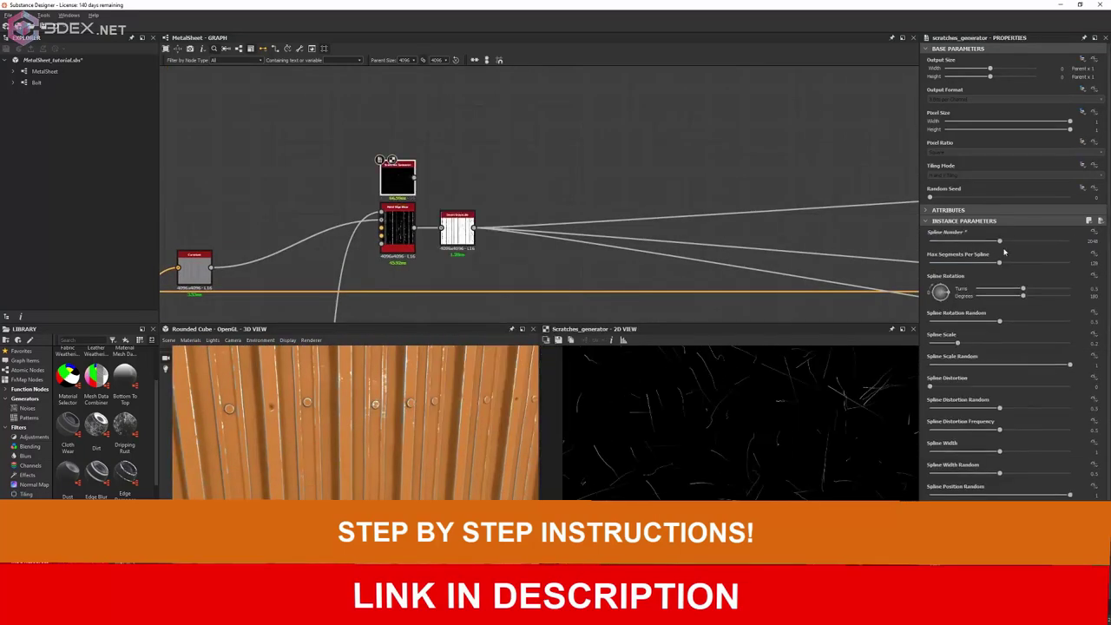
scroll(375, 197, up, 3)
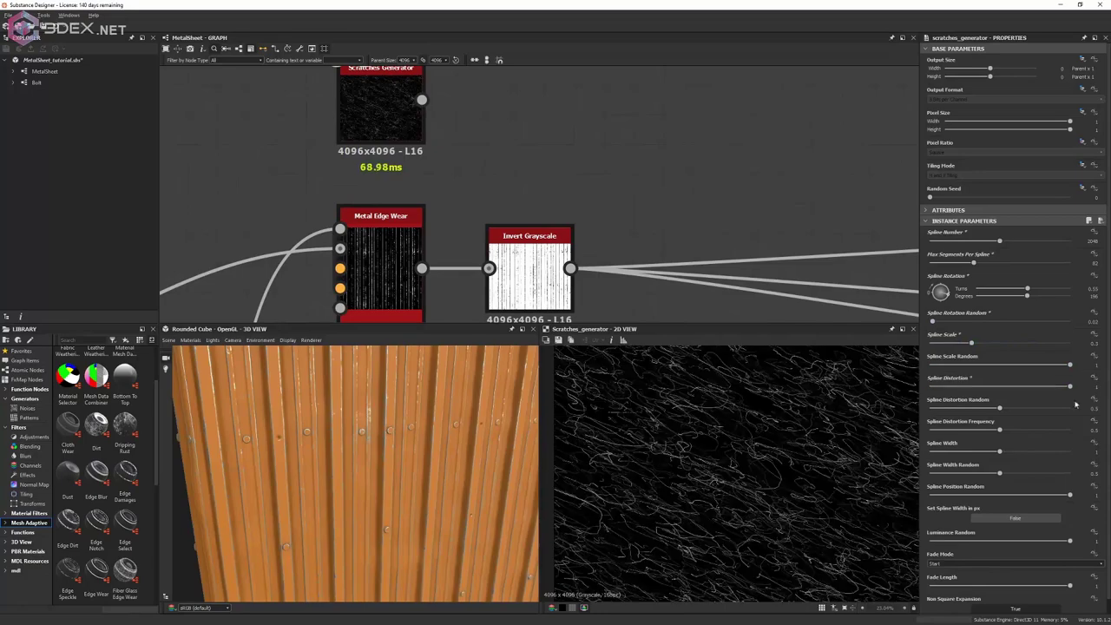
drag(1070, 386, 937, 386)
drag(1001, 430, 931, 431)
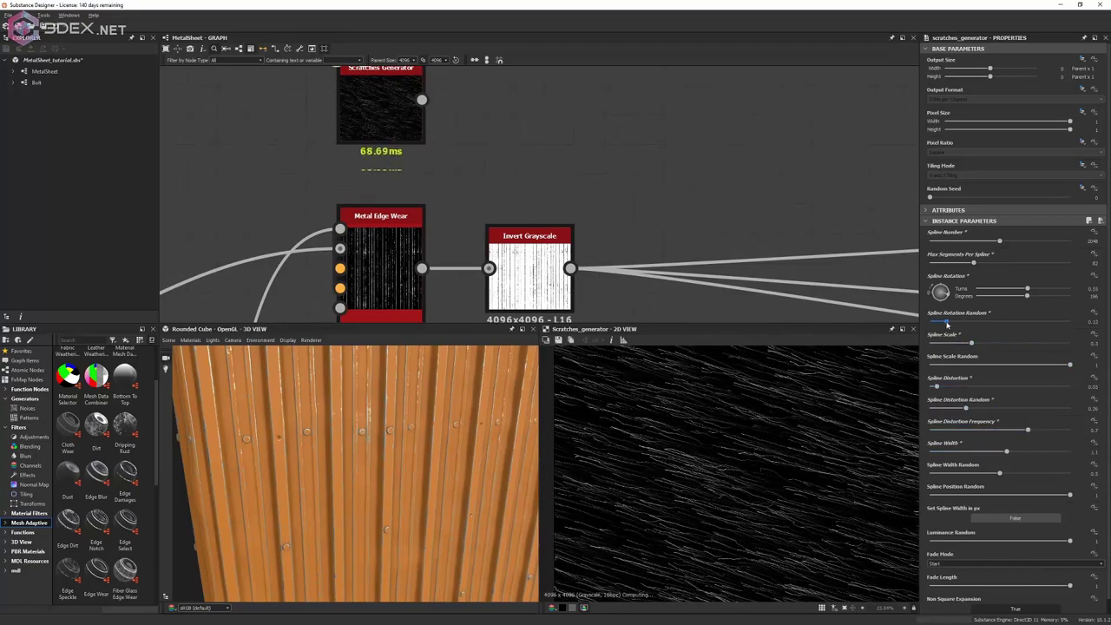
drag(947, 324, 992, 323)
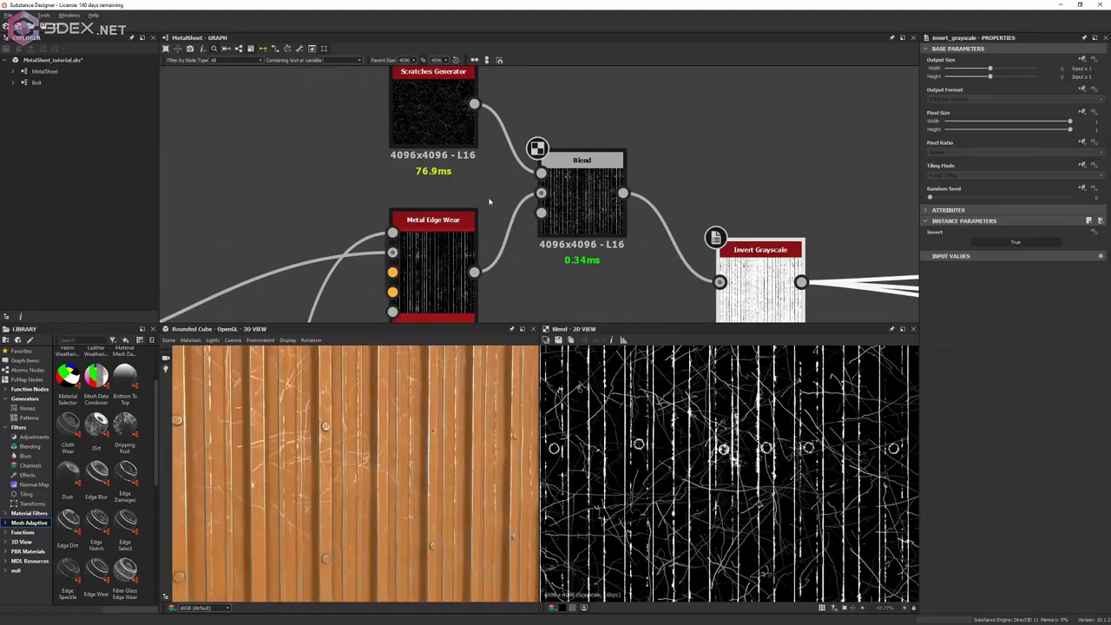
drag(579, 231, 610, 274)
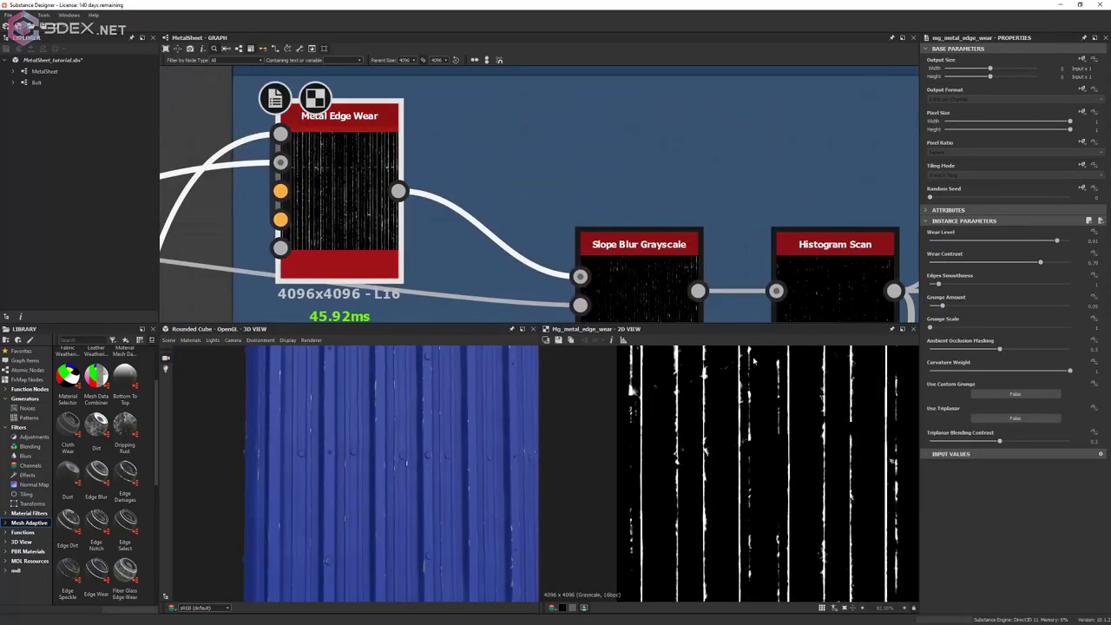
Slightly reduce edge wear, add a Normal Blend, and preview the height-to-normal and blend results.
drag(1068, 241, 1056, 243)
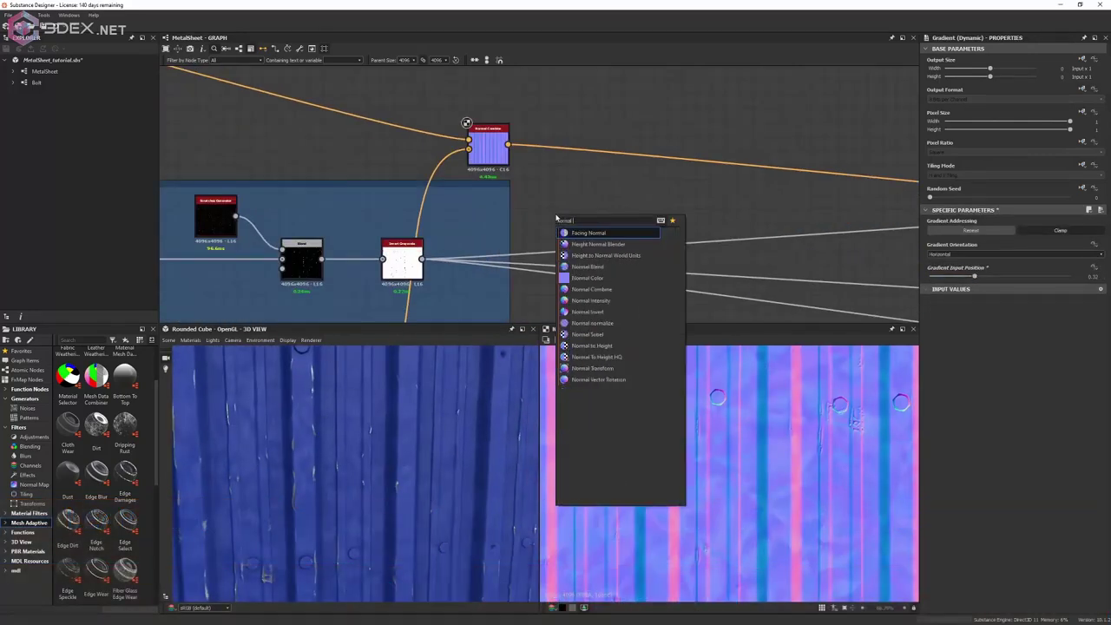
click(588, 267)
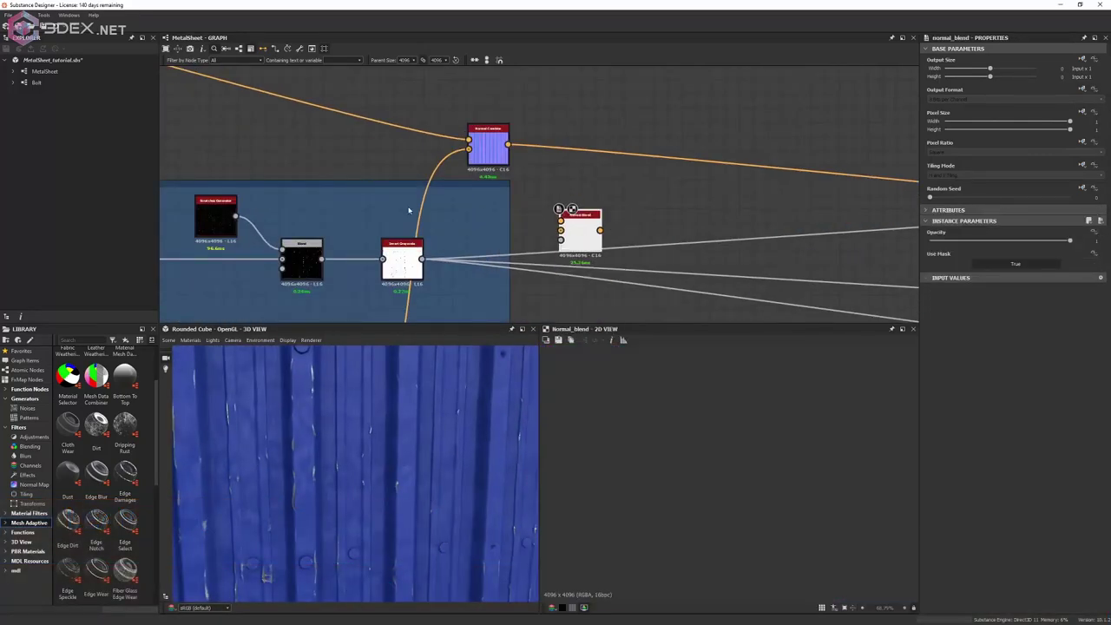
double_click(499, 148)
double_click(607, 239)
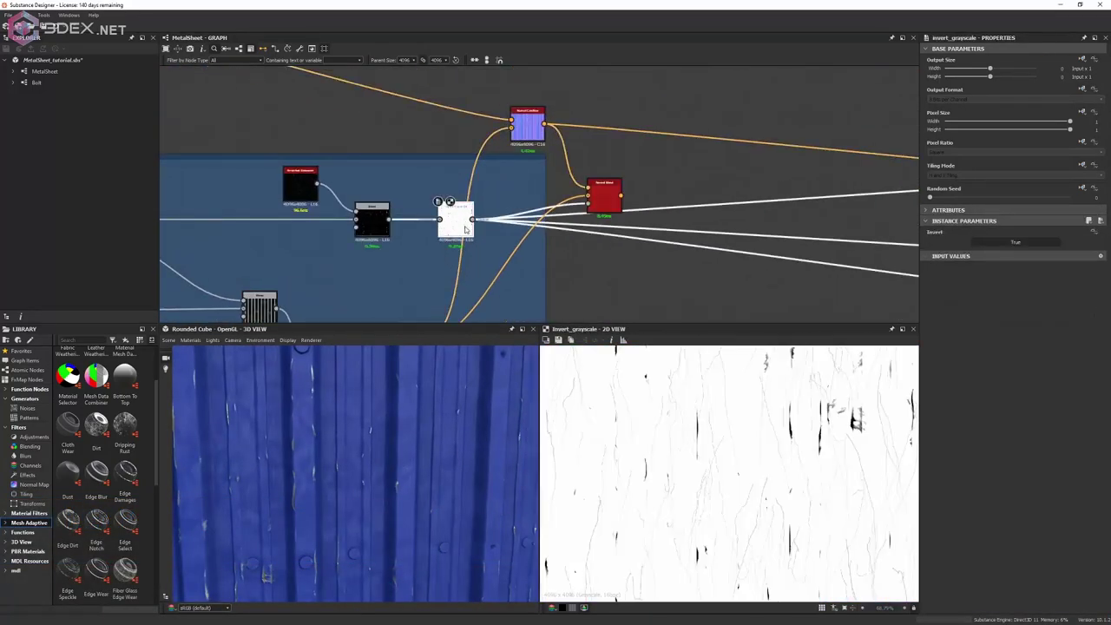
scroll(613, 247, up, 3)
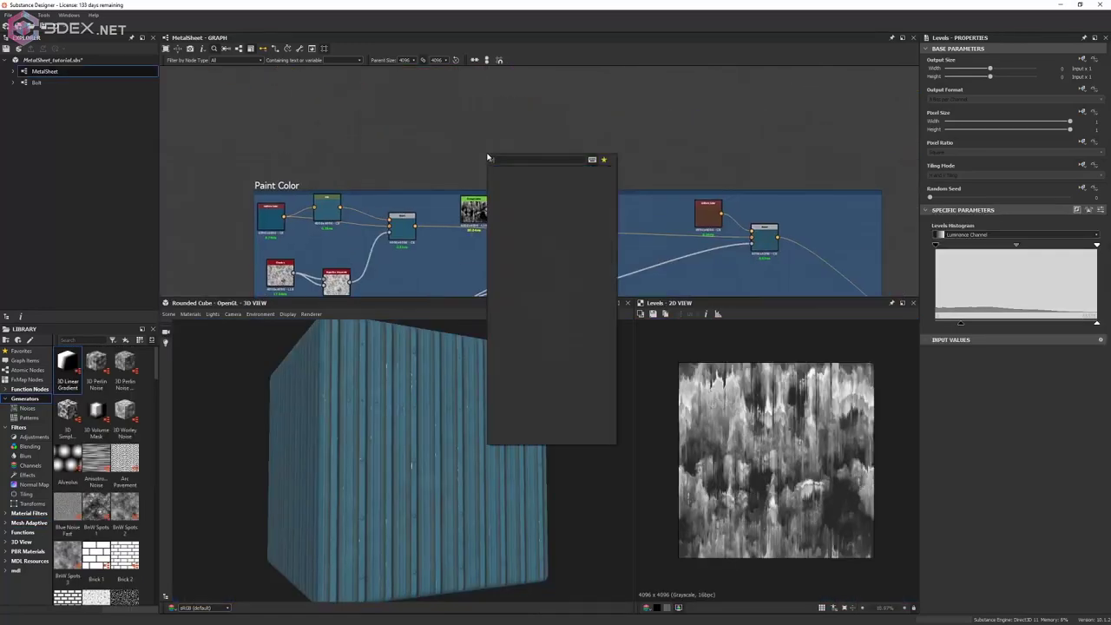
Add a Non Uniform Directional Warp after Levels with reduced Intensity and softened Trail Curve.
click(607, 265)
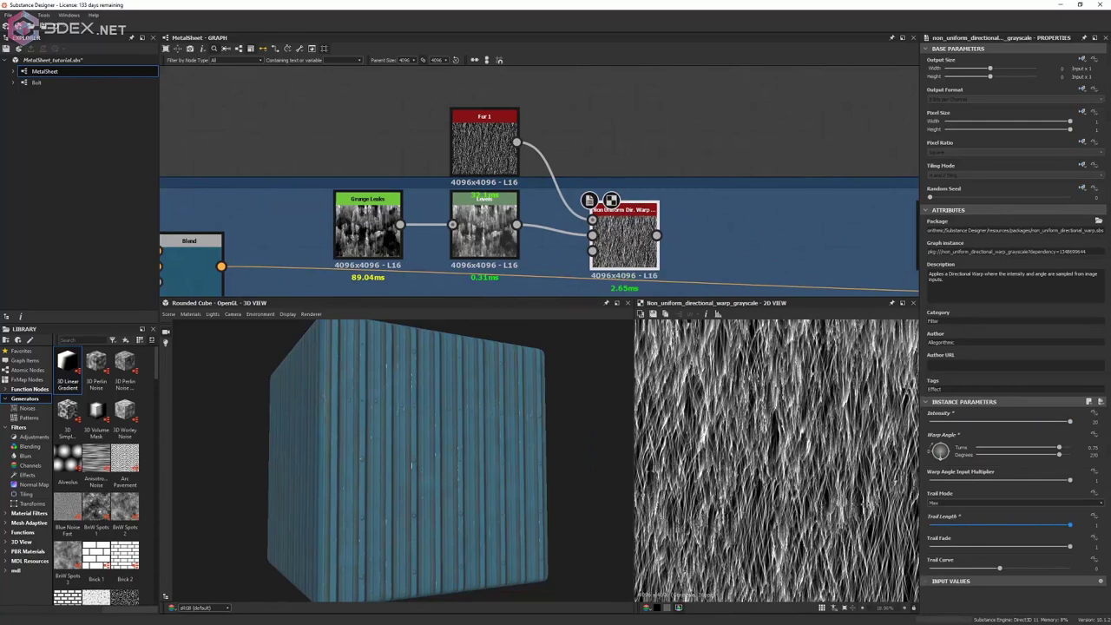
drag(969, 571, 958, 568)
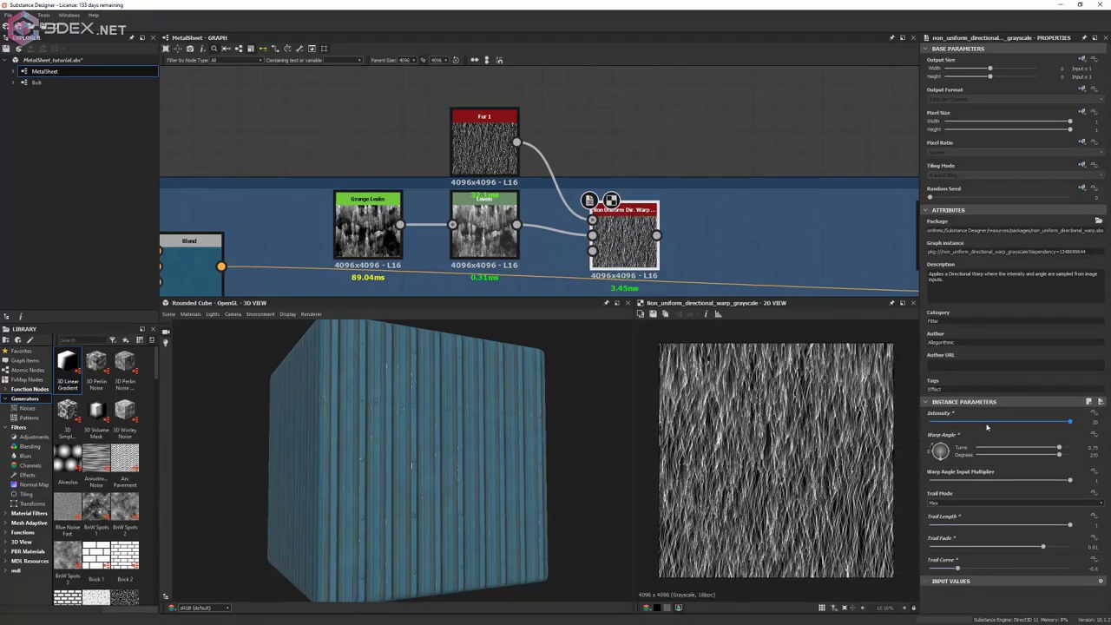
drag(1070, 421, 990, 421)
scroll(695, 230, down, 3)
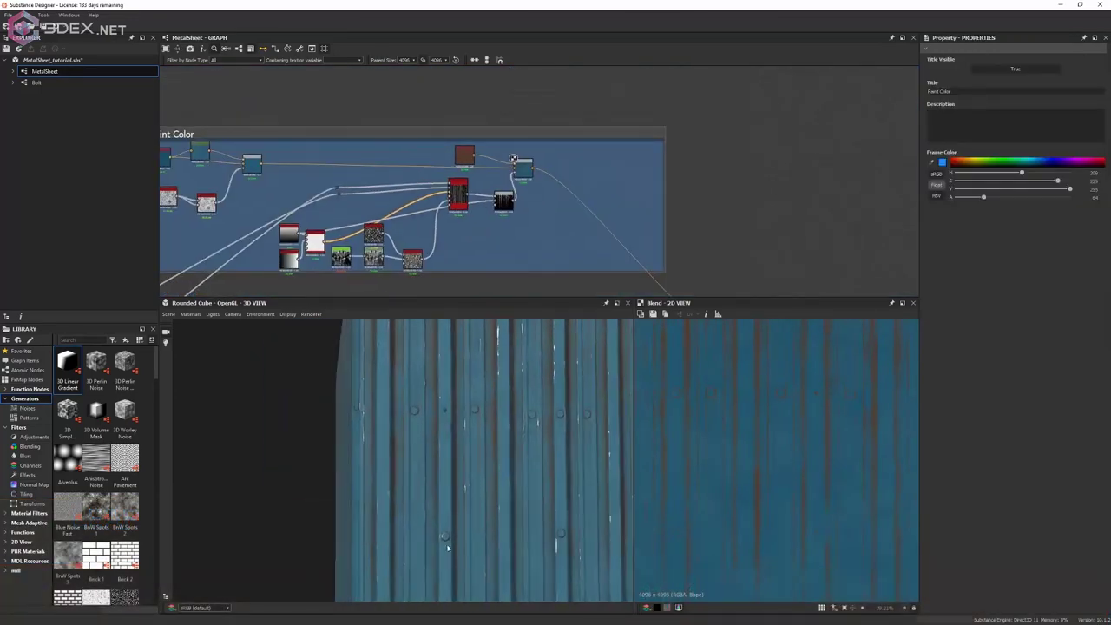
Add and chain Splatter, Blur HQ Grayscale, Slope Blur Grayscale and Auto Levels nodes via node search.
key(space)
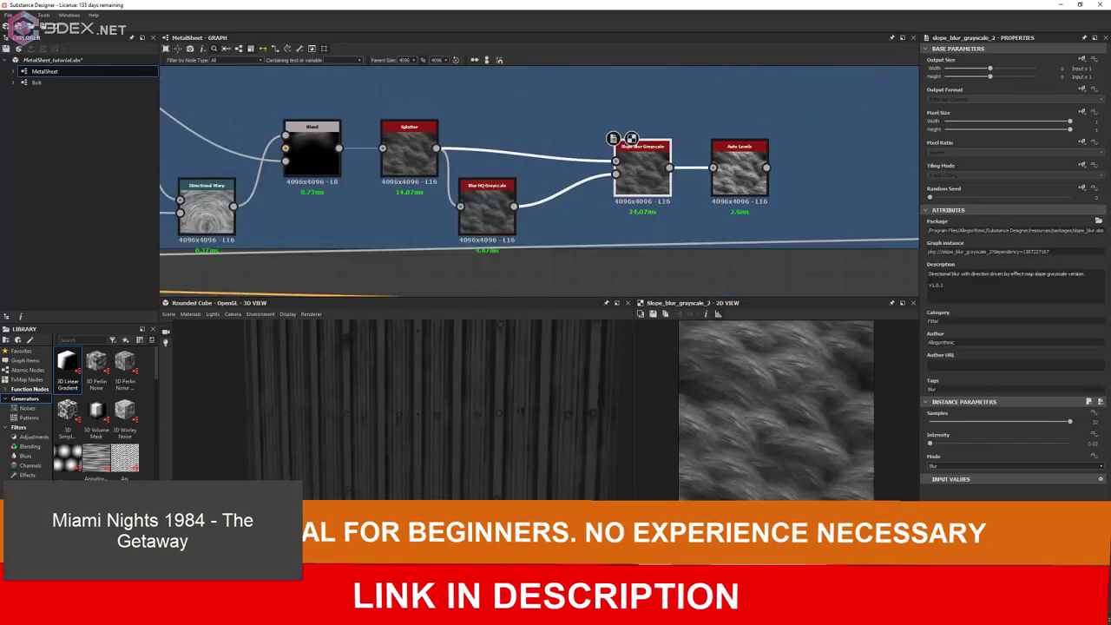
Blend the auto-levelled splatter into the sheet, trying Soft Light then Min (Darken), with lowered opacity.
click(1088, 211)
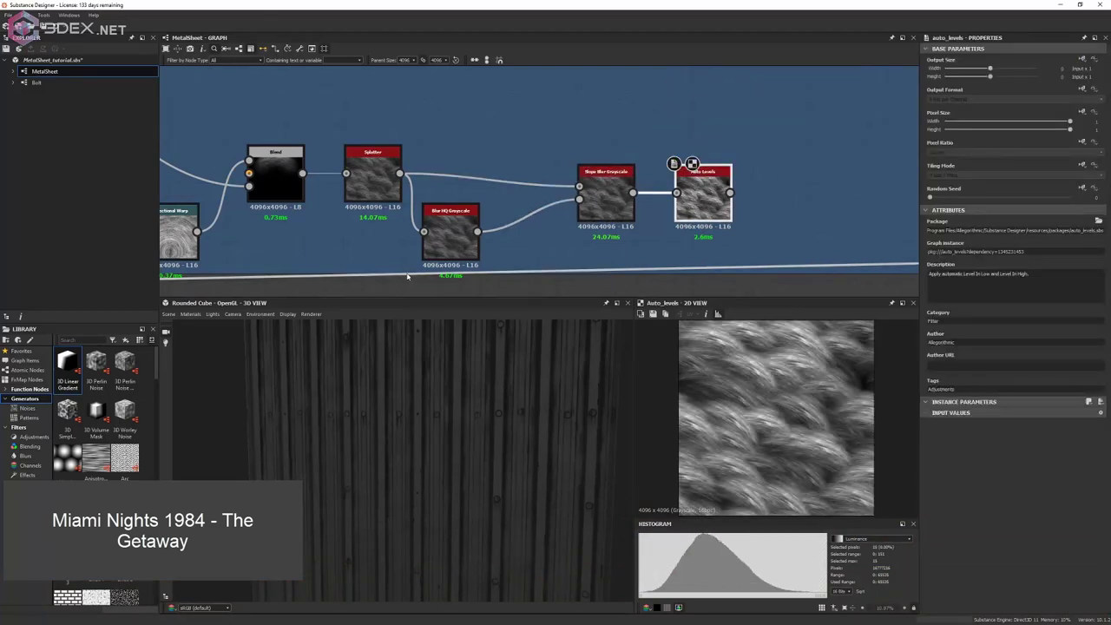
key(space)
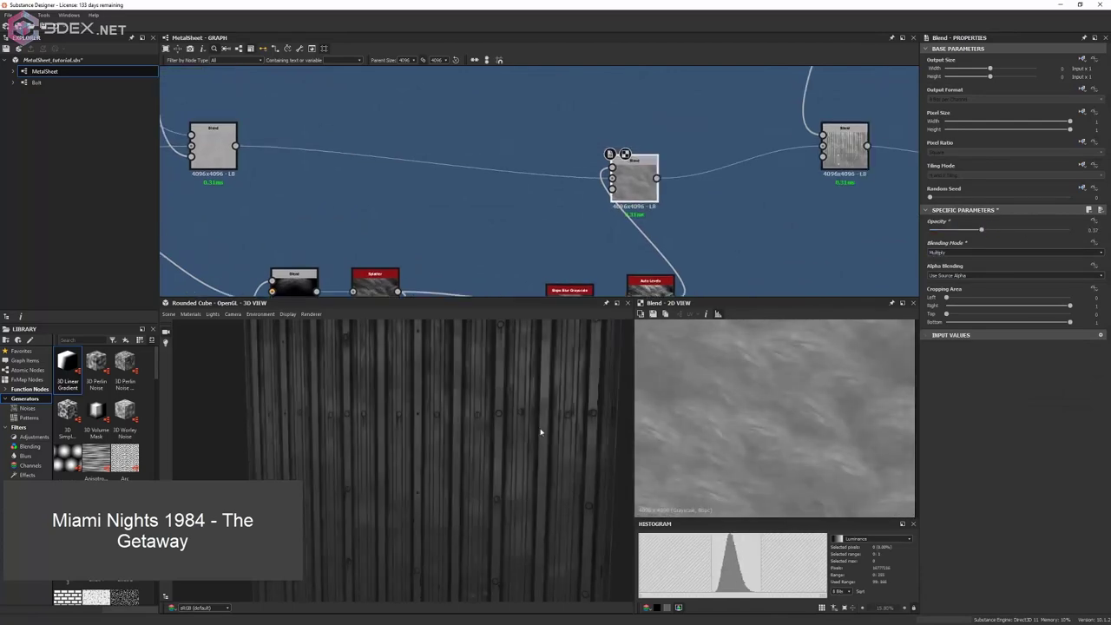
click(1007, 252)
click(942, 290)
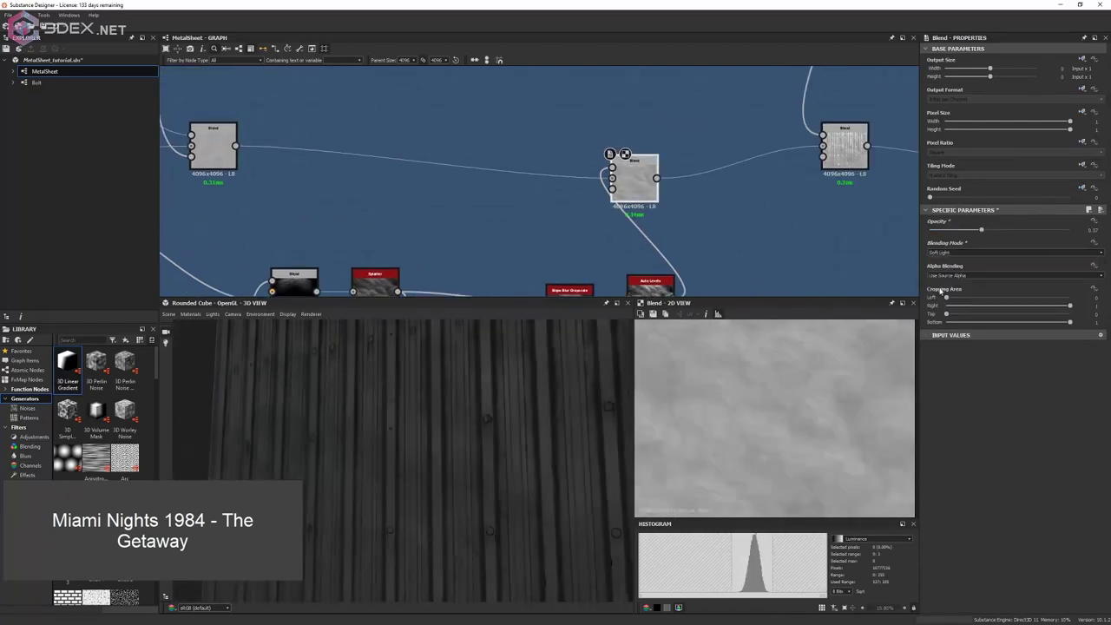
click(1007, 252)
click(956, 243)
drag(981, 229, 925, 232)
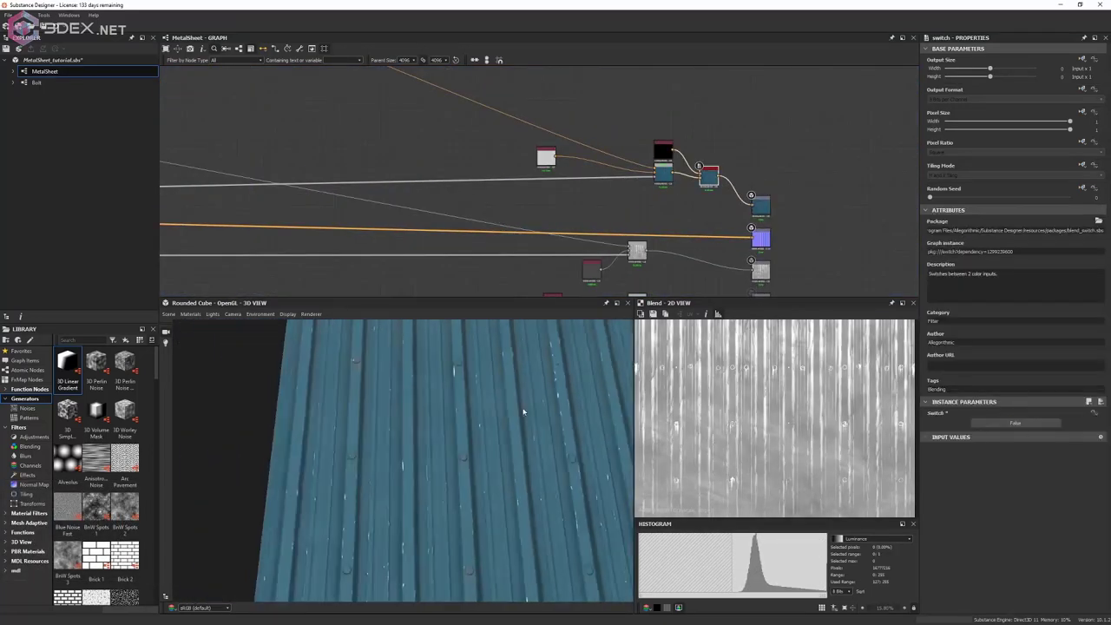
drag(529, 451, 397, 415)
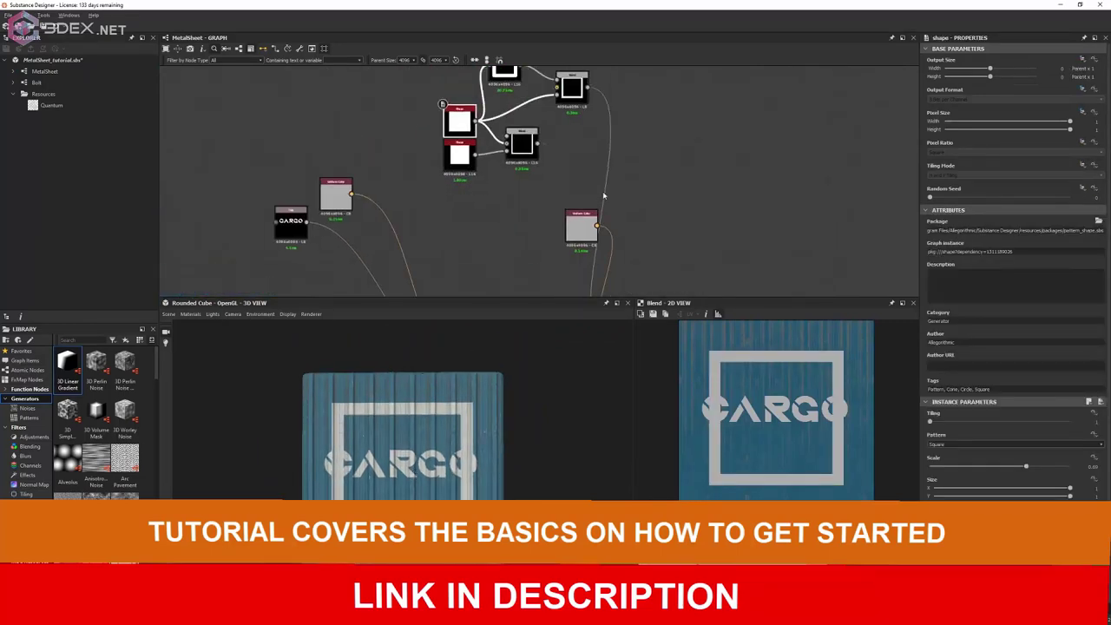
Scale up the CARGO frame shape, add Grunge Map 008 and raise its Balance.
drag(1027, 467, 1065, 467)
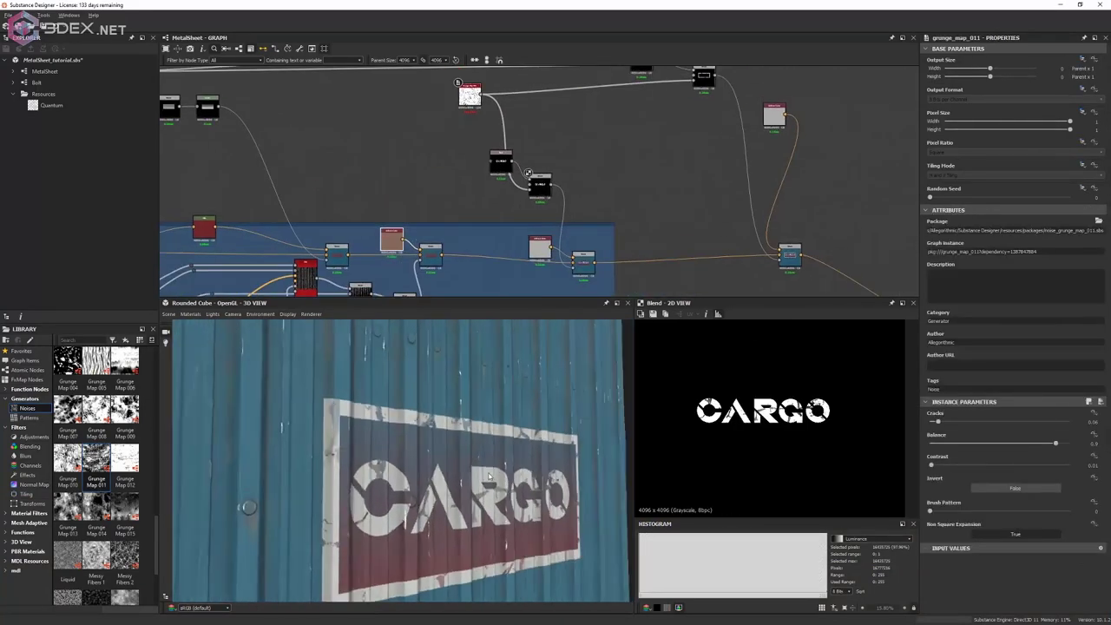
drag(96, 408, 391, 186)
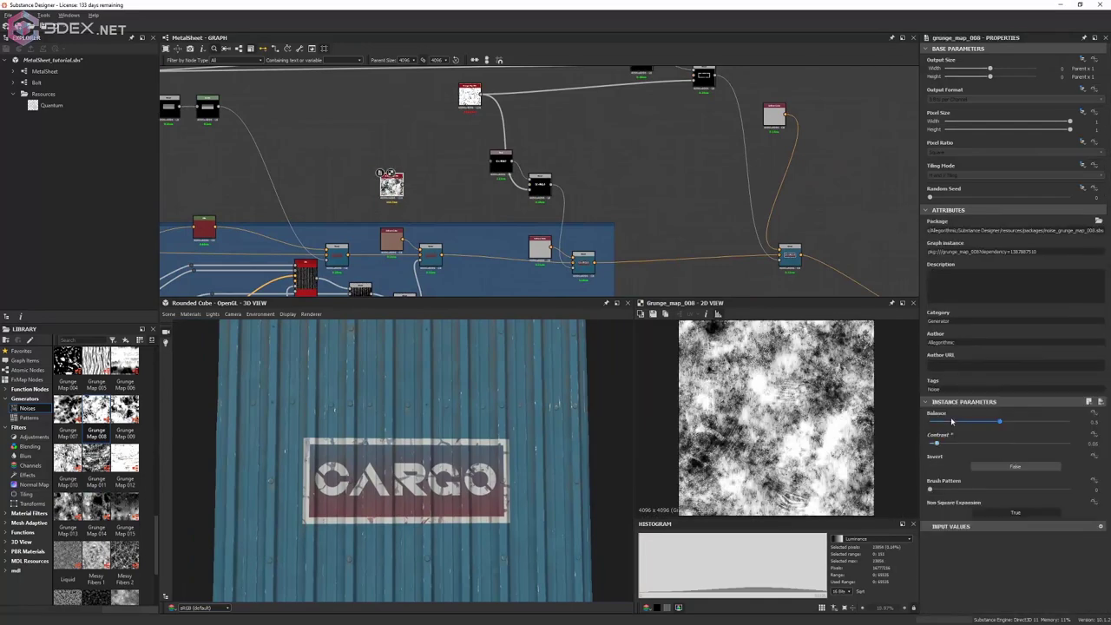
drag(970, 421, 1031, 443)
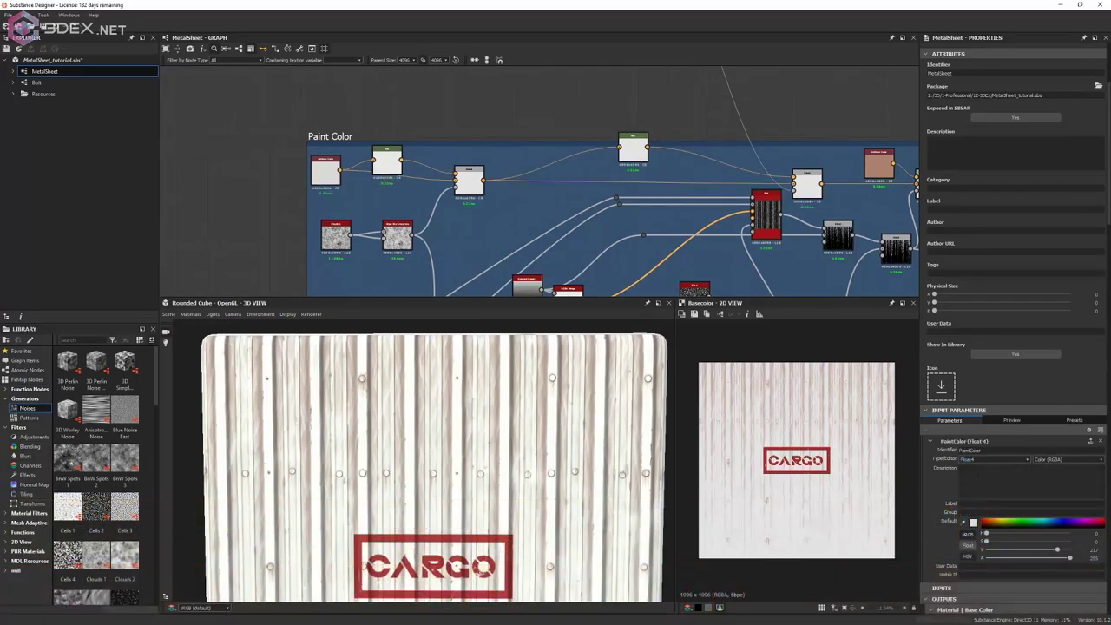
Set the PaintColor parameter's editor type to Color (RGBA).
click(1052, 476)
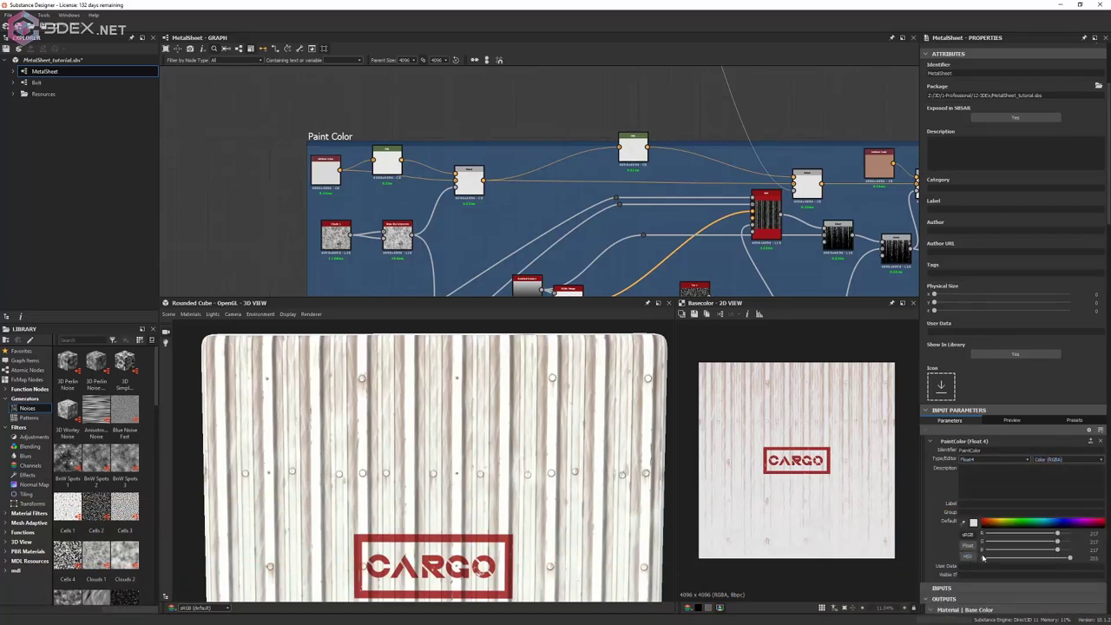
scroll(951, 540, down, 3)
scroll(542, 218, up, 1)
Publish MetalSheet_tutorial.sbs as an .sbsar material, then widen the Marmoset light source.
click(70, 61)
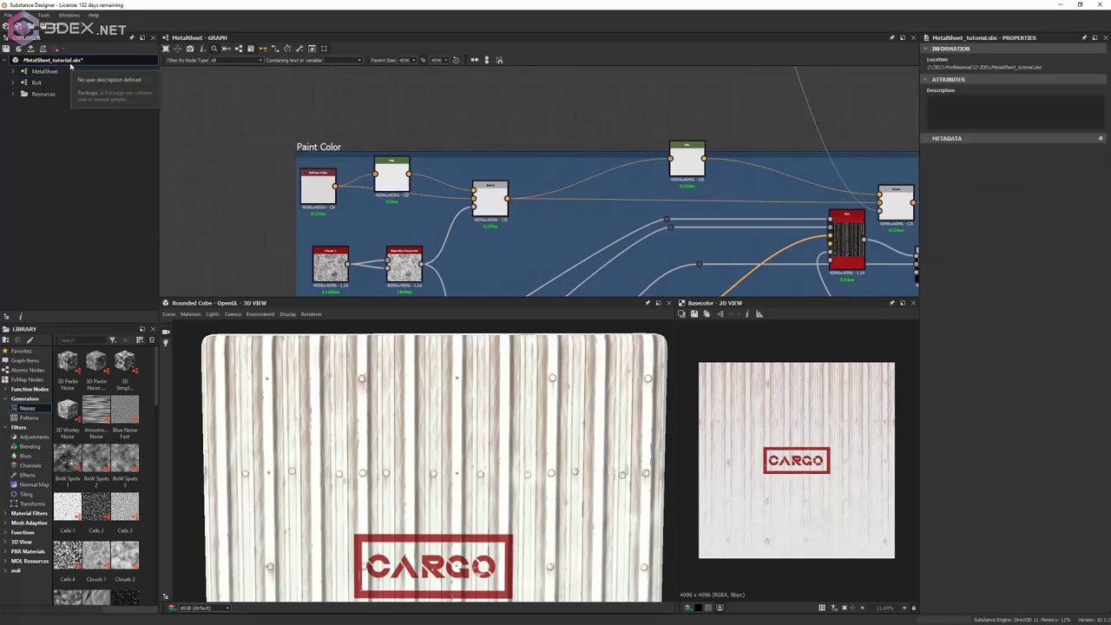
scroll(367, 168, down, 5)
scroll(367, 168, up, 4)
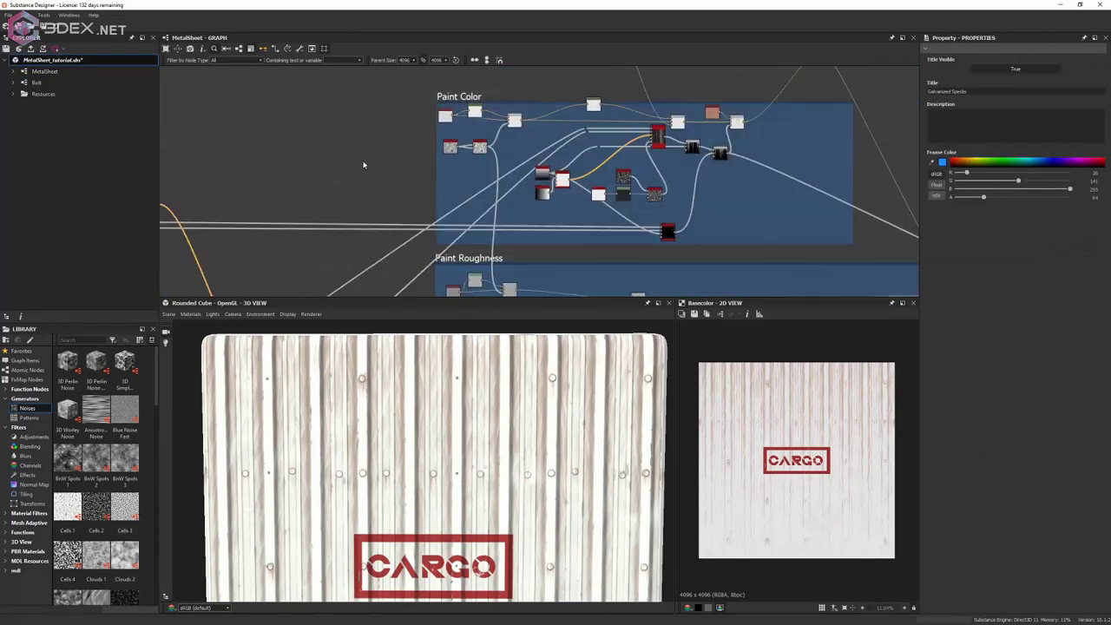
click(36, 83)
click(65, 63)
key(ctrl+s)
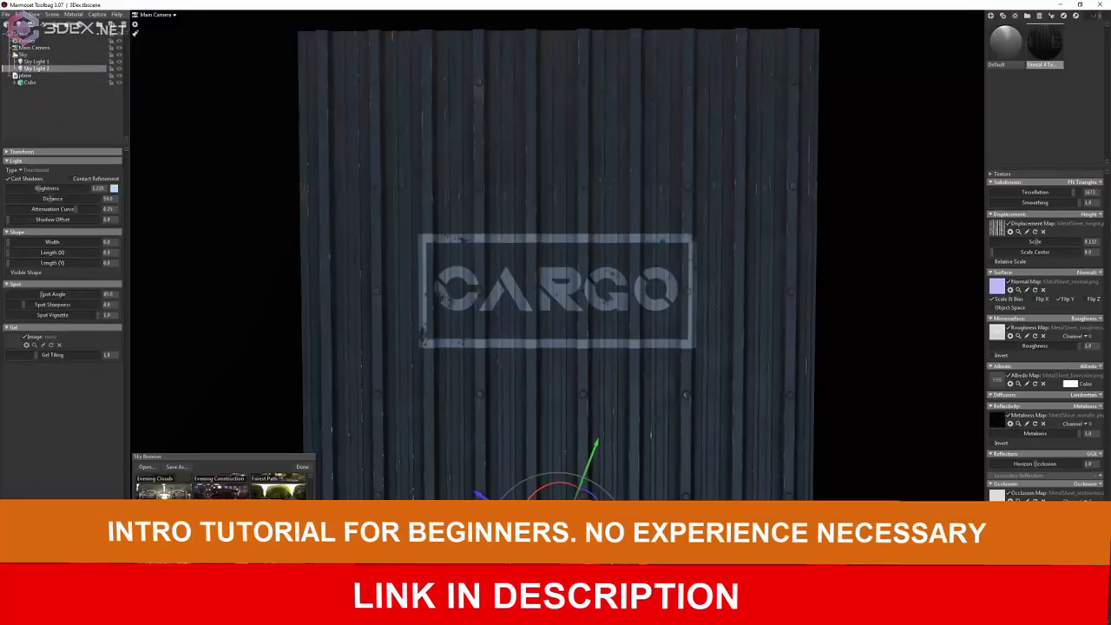
drag(52, 242, 65, 252)
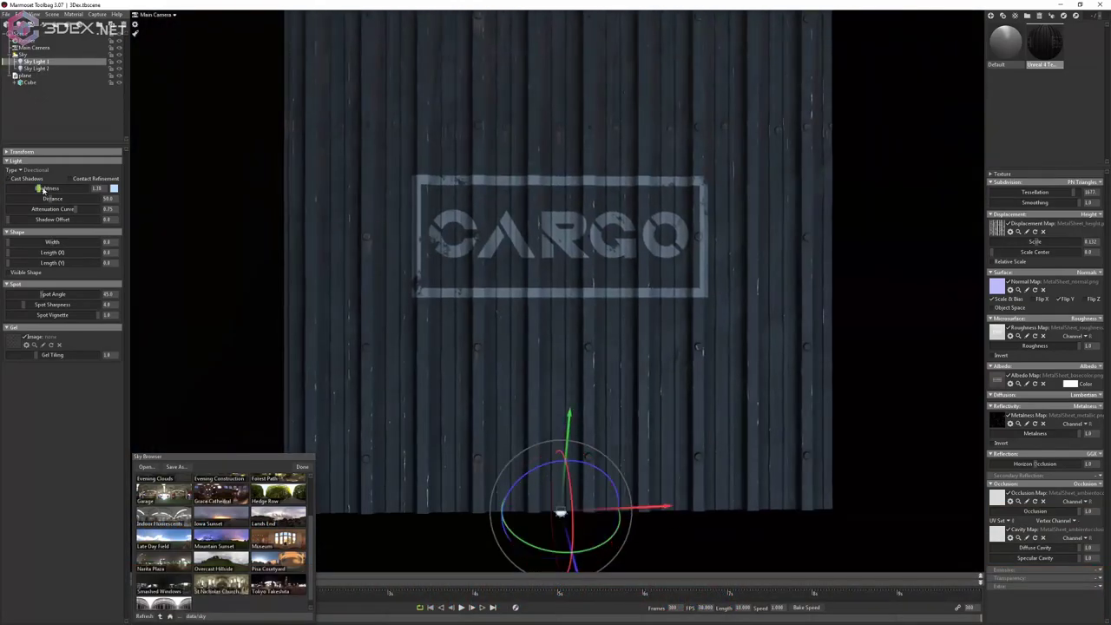
Brighten Sky Light 1, angle the BeautyShot camera onto the panel, and make the light white.
drag(39, 189, 60, 188)
scroll(499, 211, up, 6)
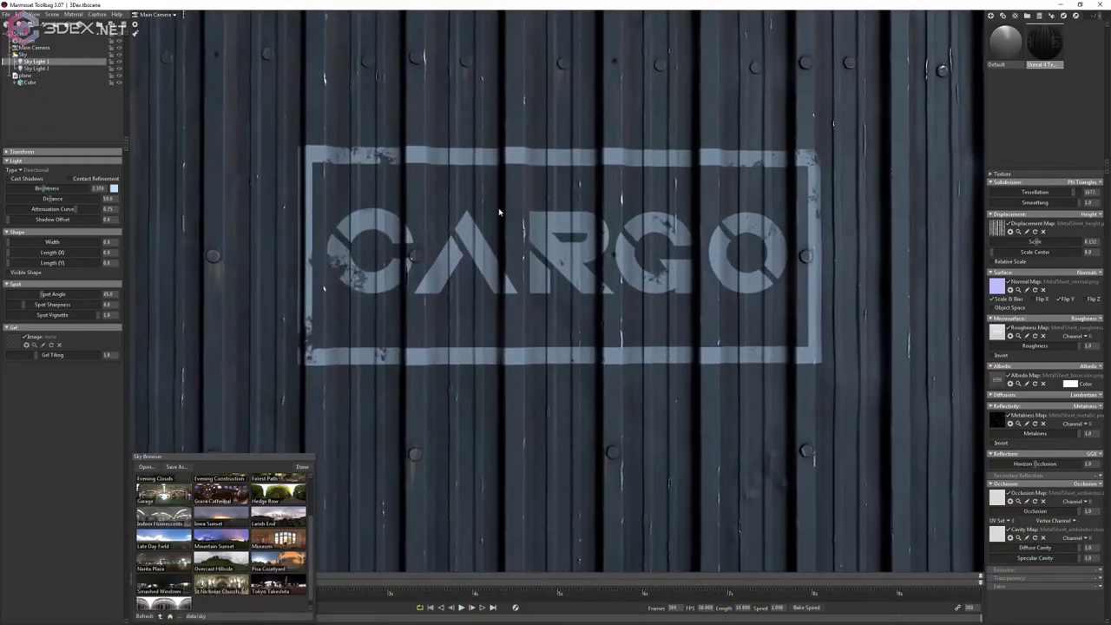
drag(499, 211, 48, 39)
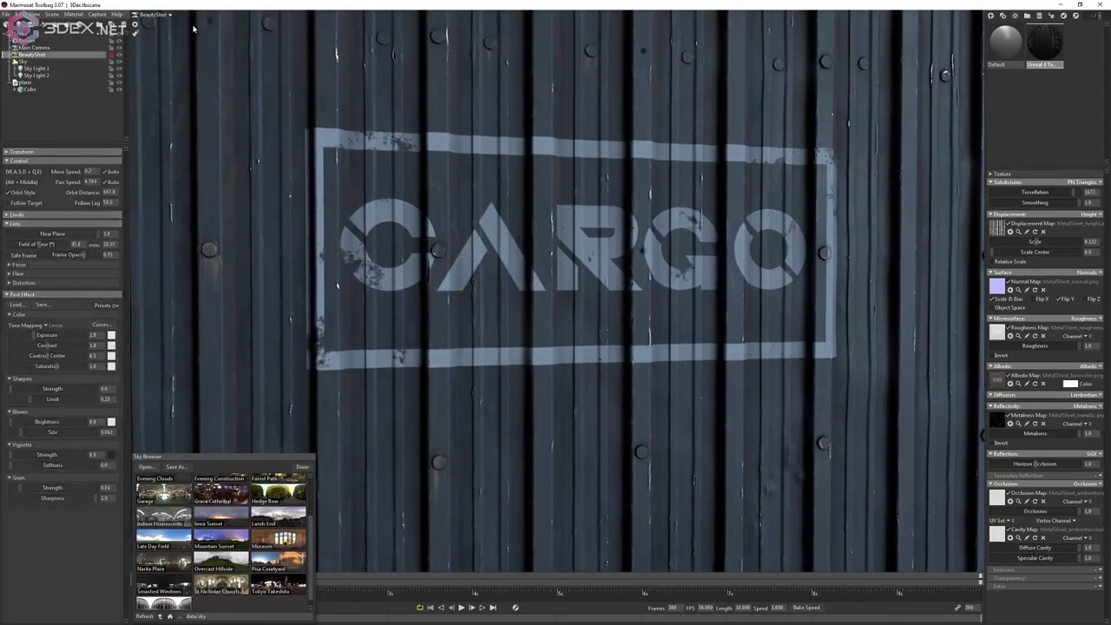
click(36, 67)
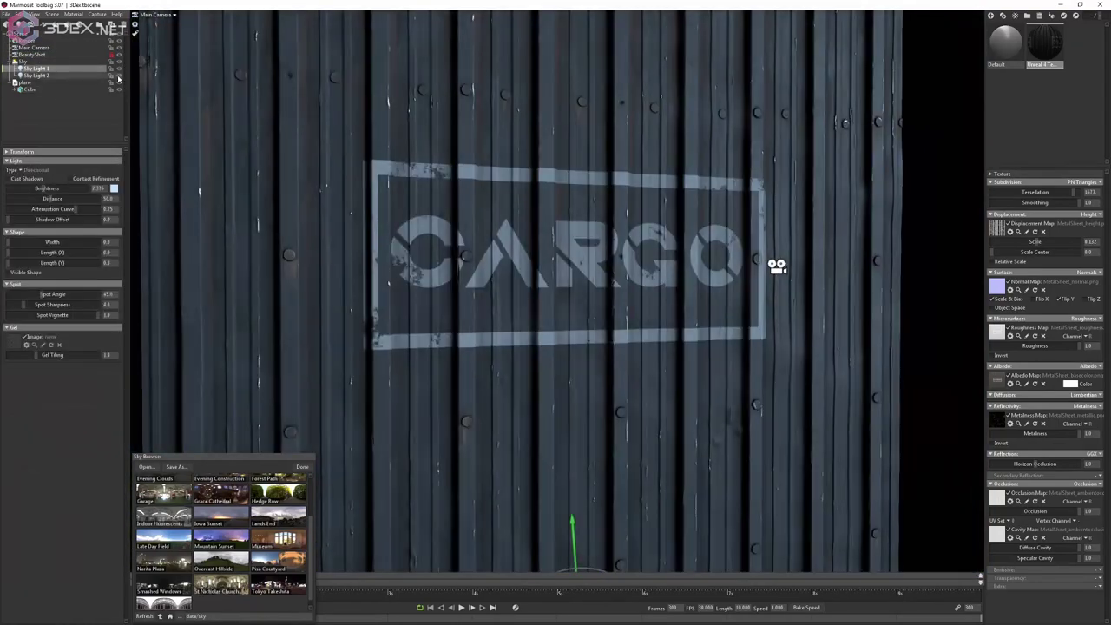
drag(225, 535, 137, 509)
Confirm the white light, dim and stretch it into a strip, and push Light 2 further away.
click(331, 513)
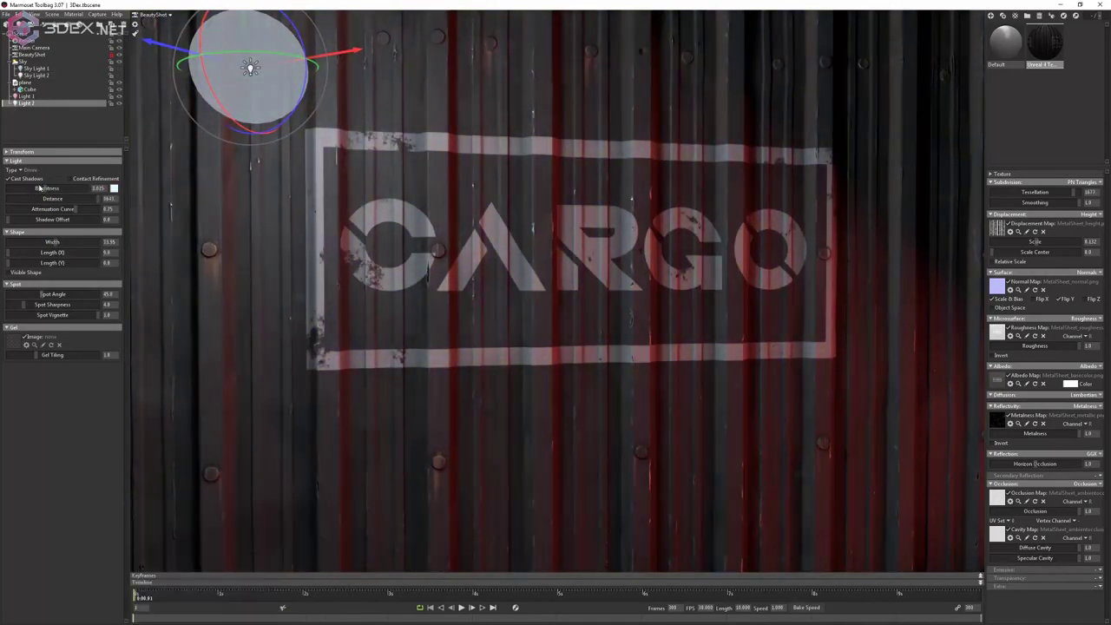
drag(39, 188, 31, 187)
drag(52, 253, 86, 258)
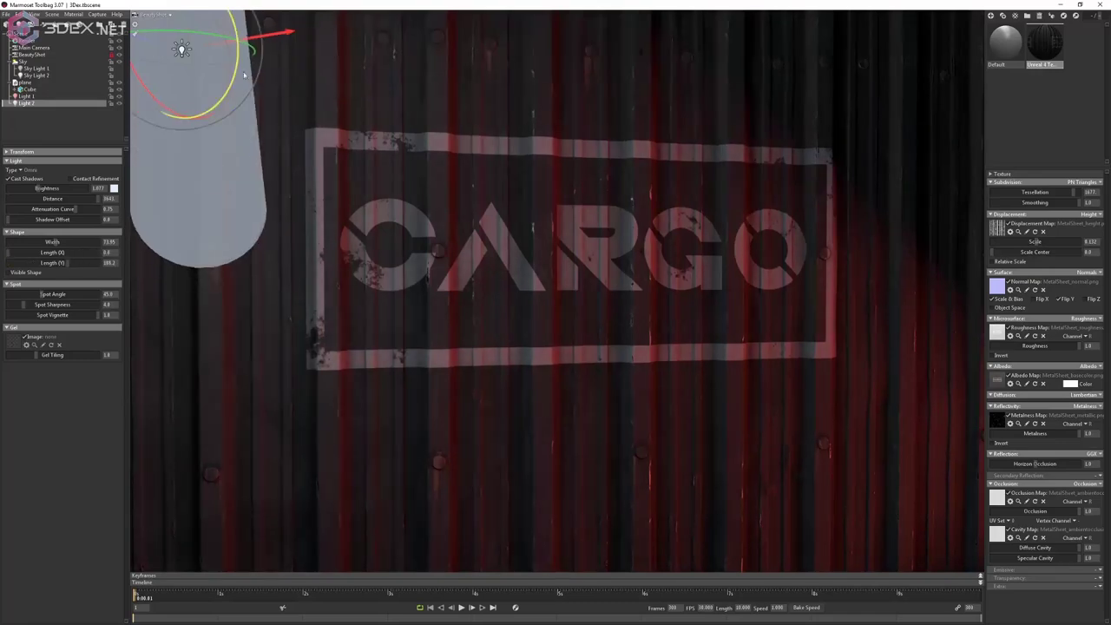
click(36, 76)
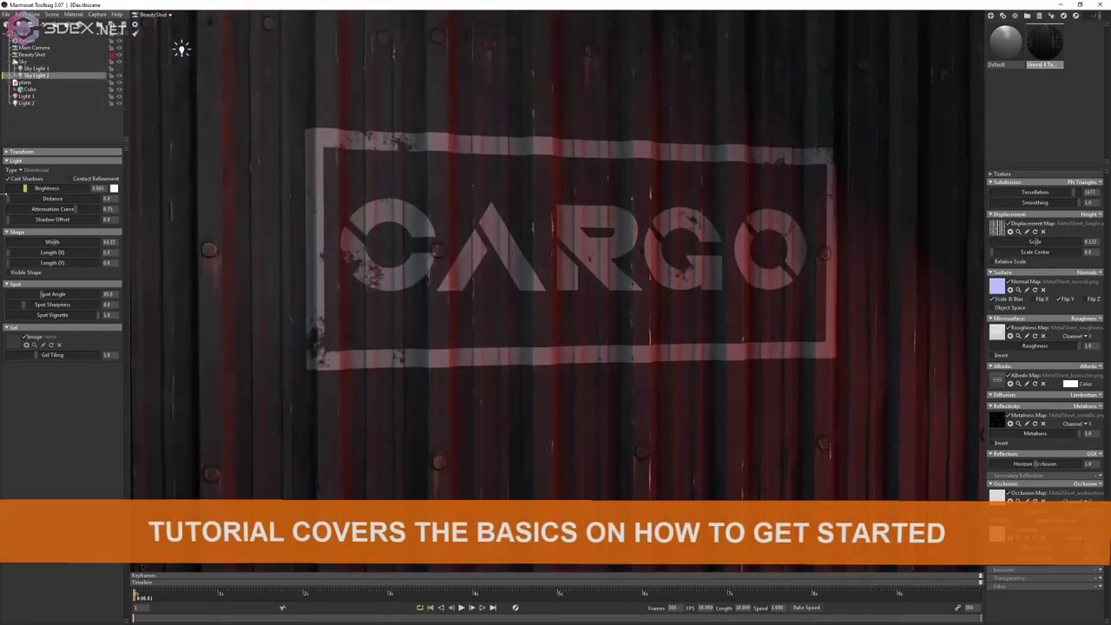
click(28, 102)
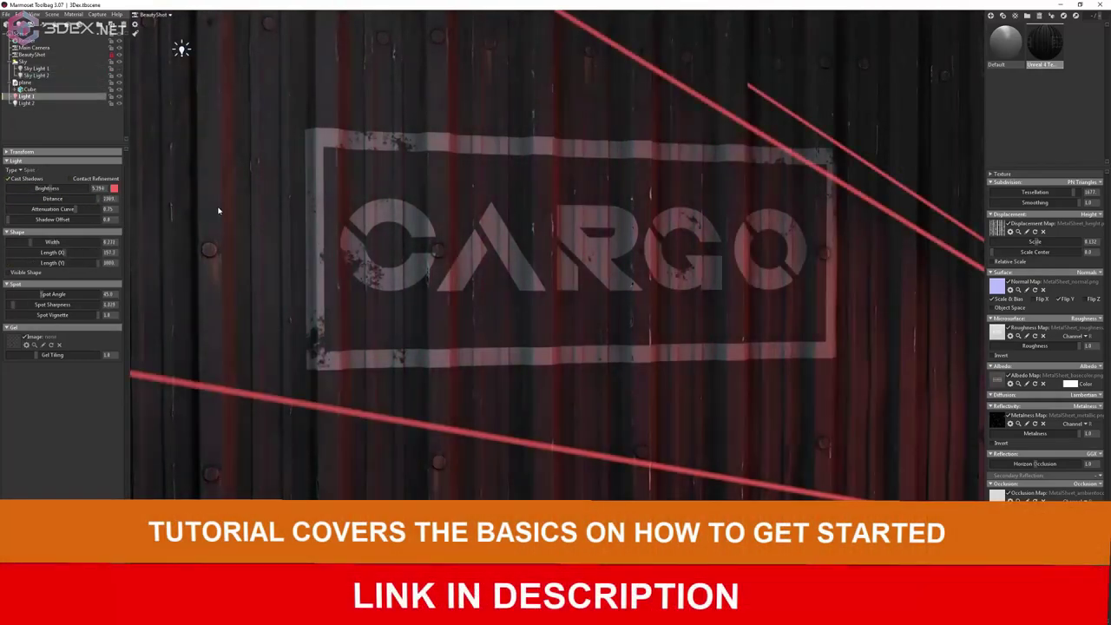
drag(60, 199, 82, 199)
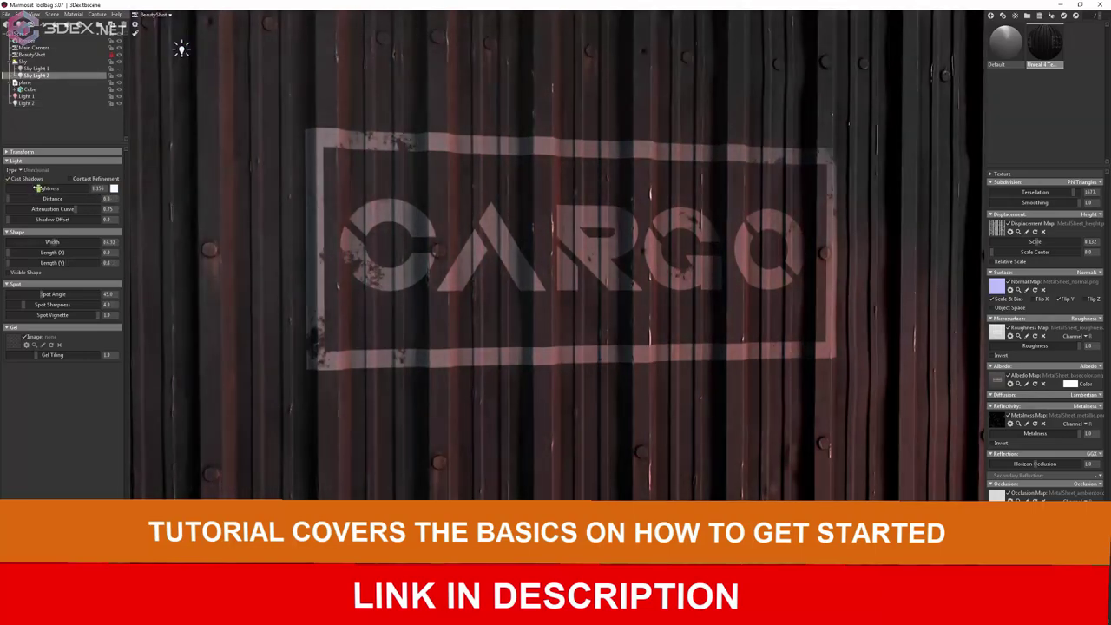
Enable global illumination and turn on depth of field focused on the CARGO panel.
click(154, 14)
click(156, 26)
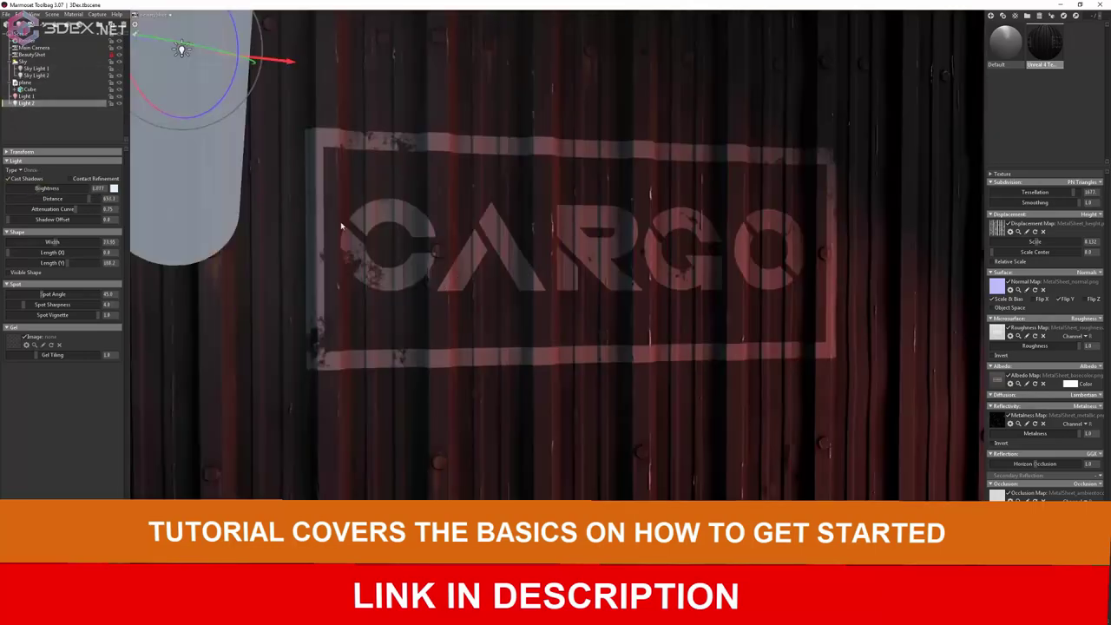
click(97, 89)
click(12, 311)
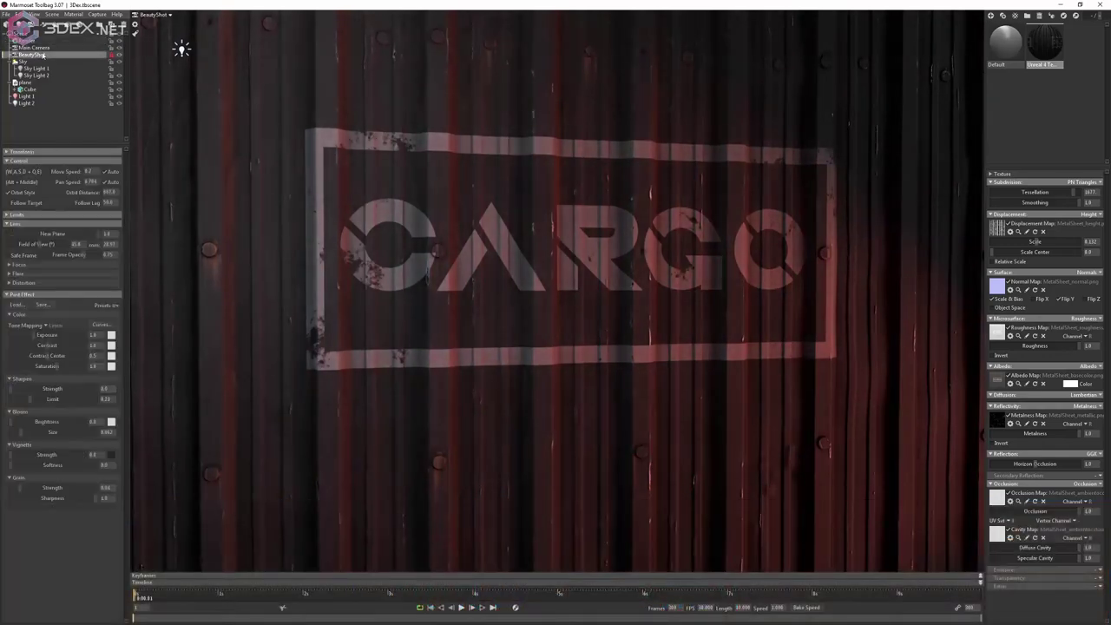
click(37, 264)
click(37, 273)
click(33, 284)
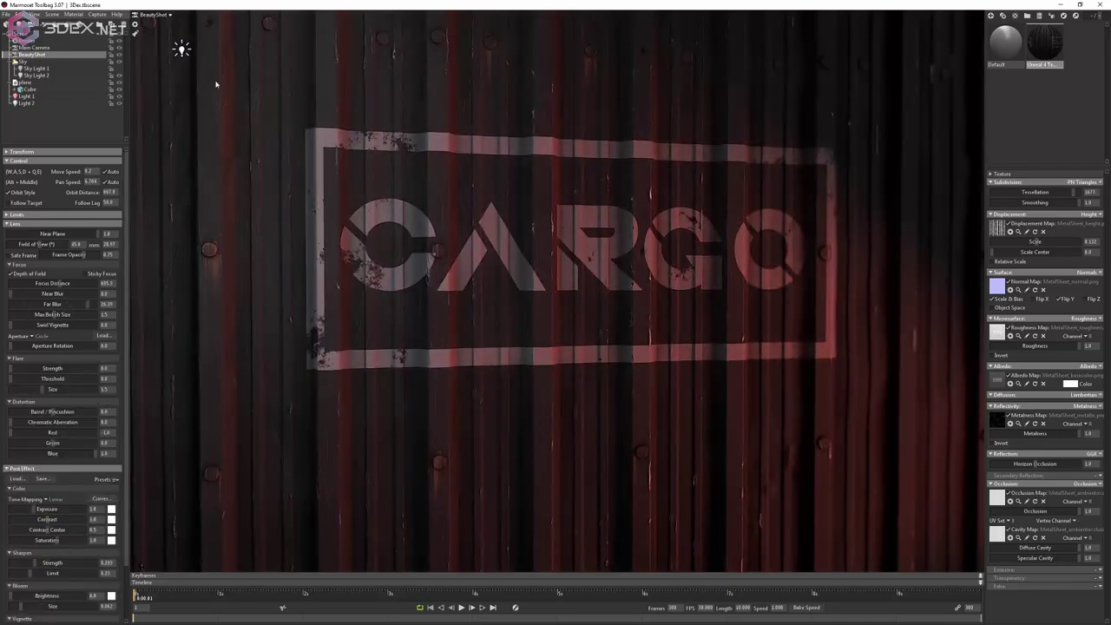
Adjust the BeautyShot camera's Bloom brightness in its Post Effect settings.
drag(14, 536, 4, 536)
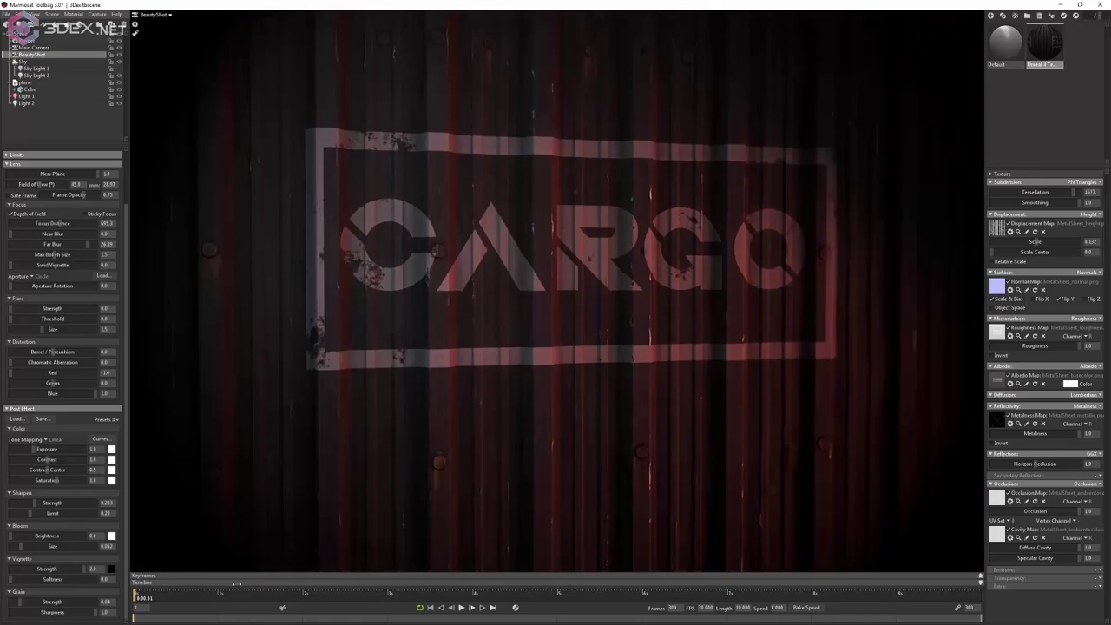